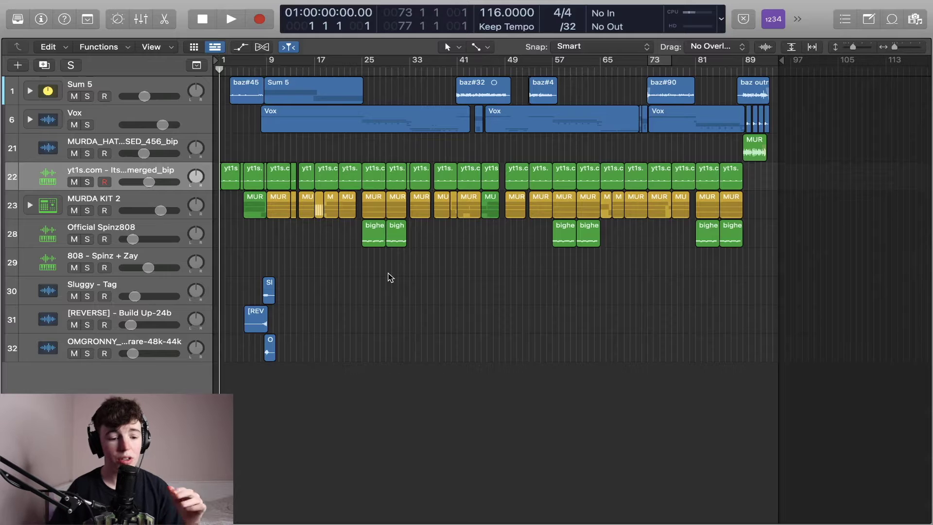
pyautogui.press('super+k')
pyautogui.press('a')
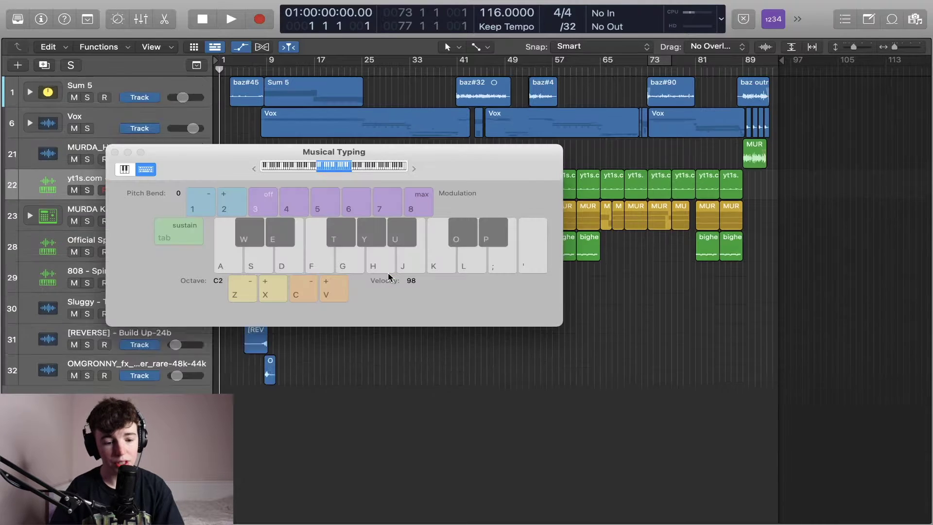
pyautogui.press('super+k')
pyautogui.press('a')
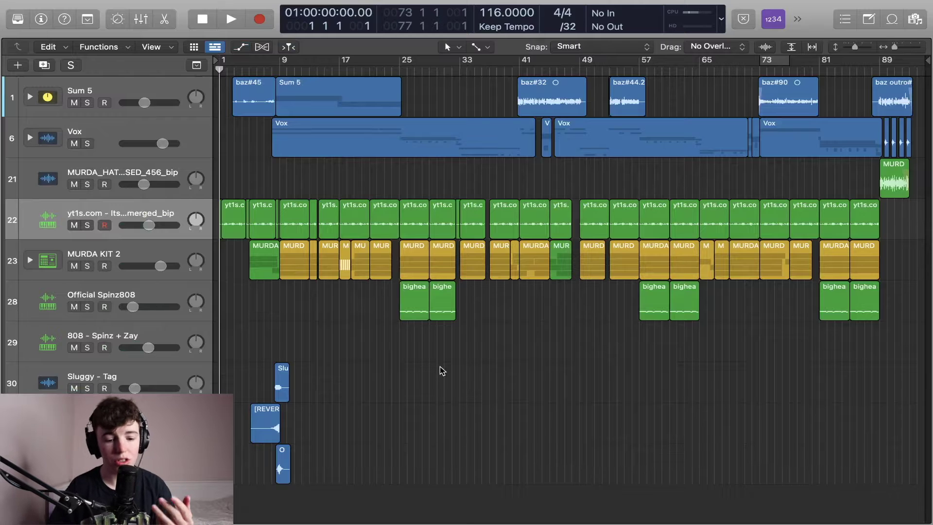
# - Solo the yt1s.com sample track and play it from bar 1 to about bar 5
pyautogui.click(88, 225)
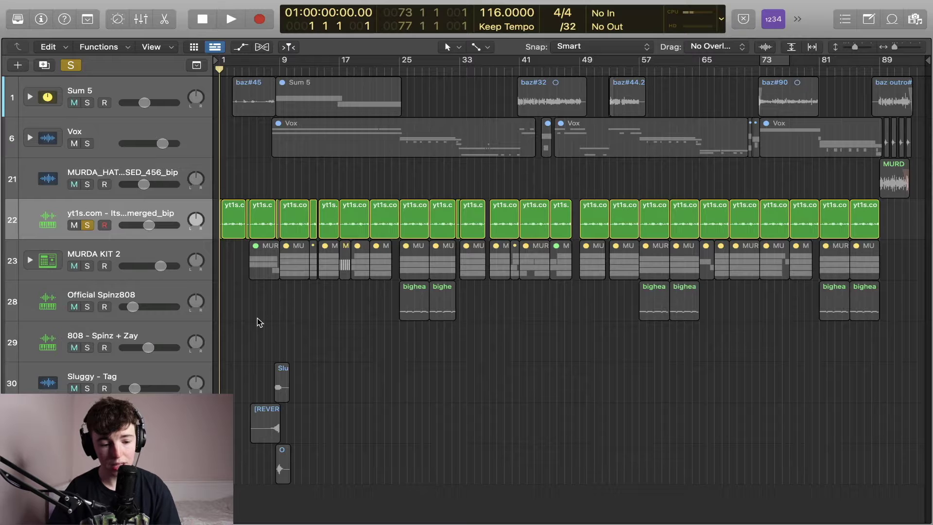
pyautogui.press('space')
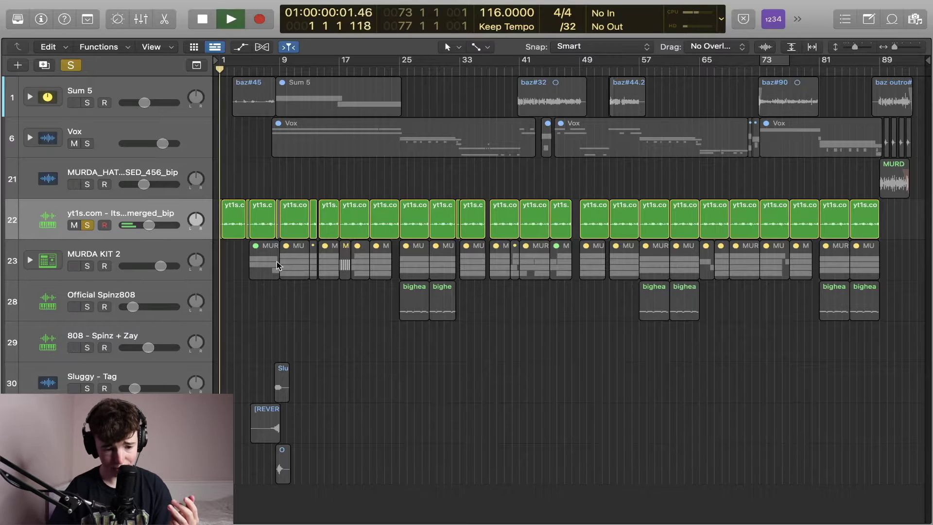
pyautogui.press('super+Right')
pyautogui.press('super+Right')
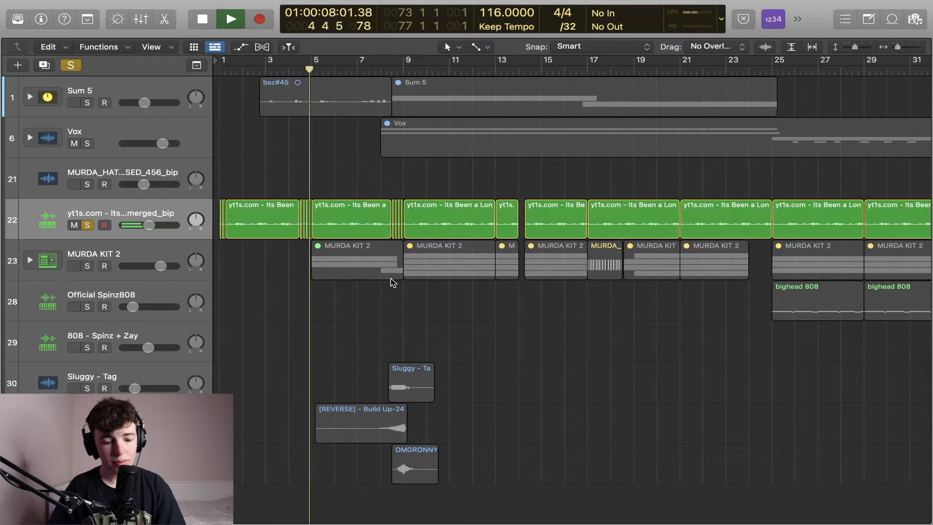
pyautogui.press('space')
# - Play the soloed sample from bar 9 and stop at about bar 13
pyautogui.press('super+Right')
pyautogui.press('super+Right')
pyautogui.press('super+Right')
pyautogui.hscroll(-2, 348, 243)
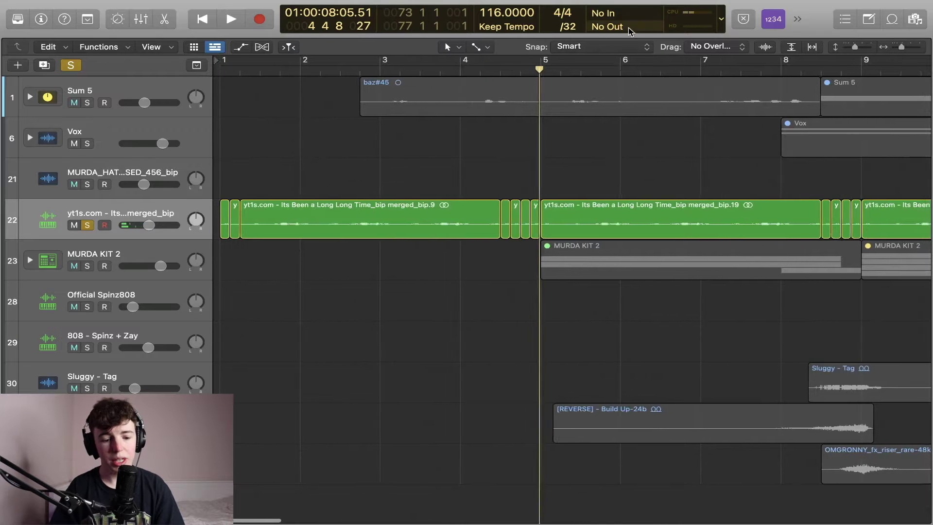
pyautogui.hscroll(10, 562, 344)
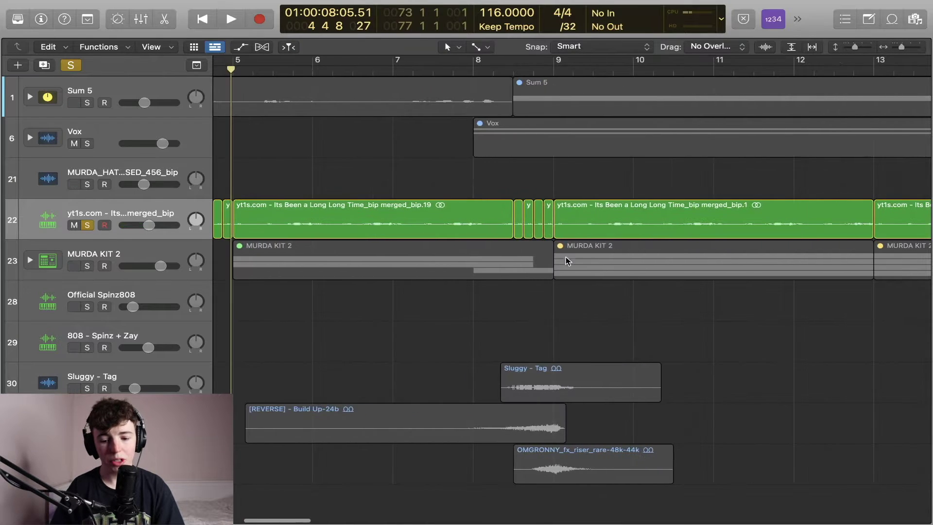
pyautogui.doubleClick(557, 66)
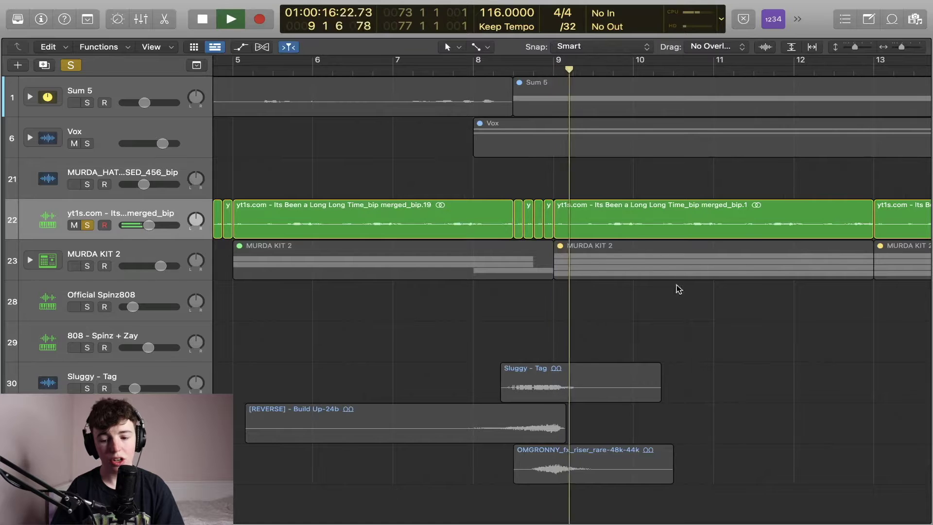
pyautogui.press('super+Left')
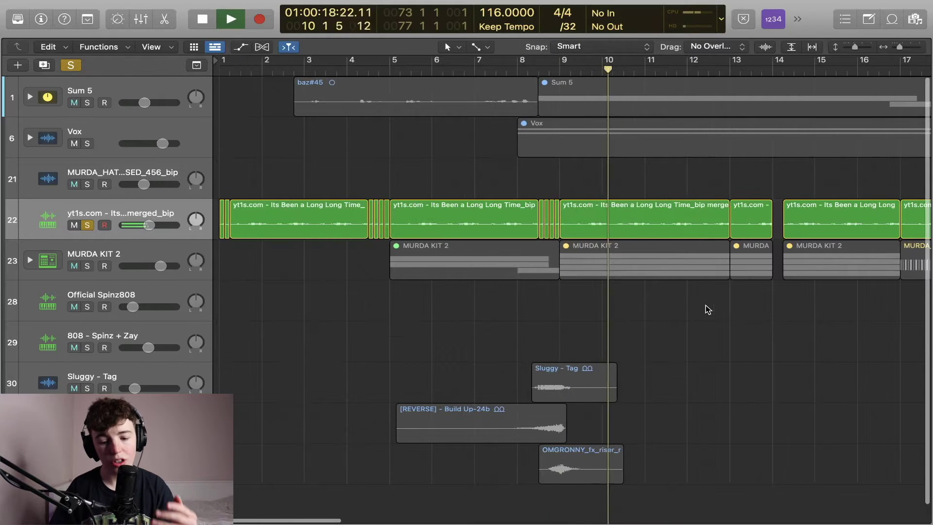
pyautogui.hscroll(4, 707, 309)
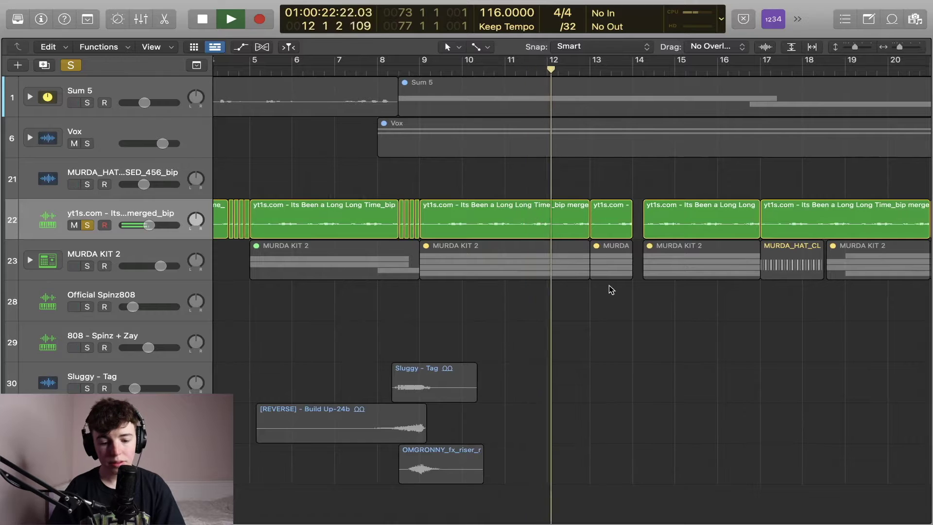
pyautogui.hscroll(-1, 606, 290)
pyautogui.press('space')
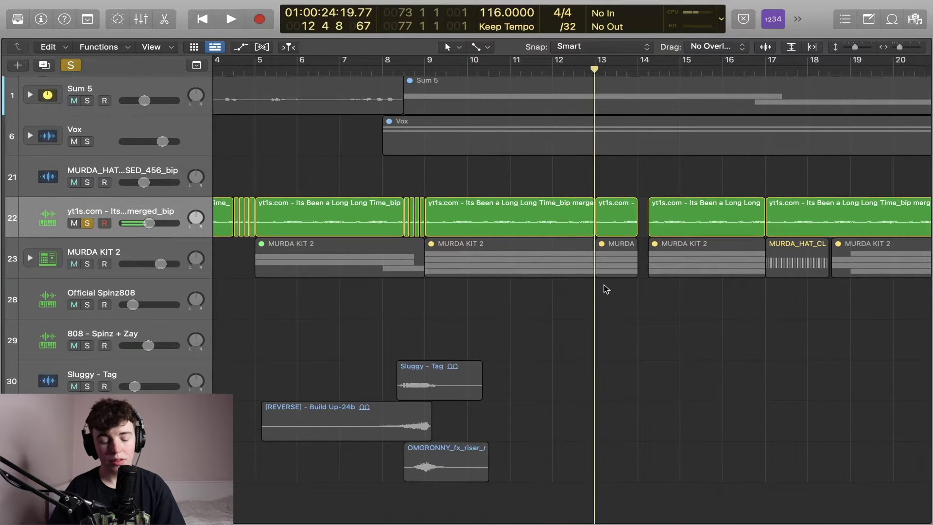
# - Play the soloed sample from bar 5 to just past bar 9 and unsolo its track
pyautogui.click(255, 71)
pyautogui.press('space')
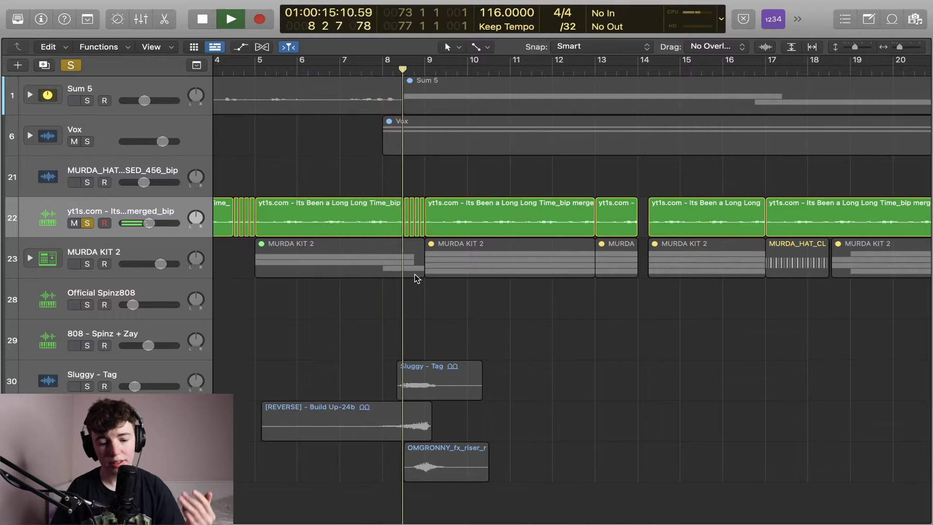
pyautogui.press('space')
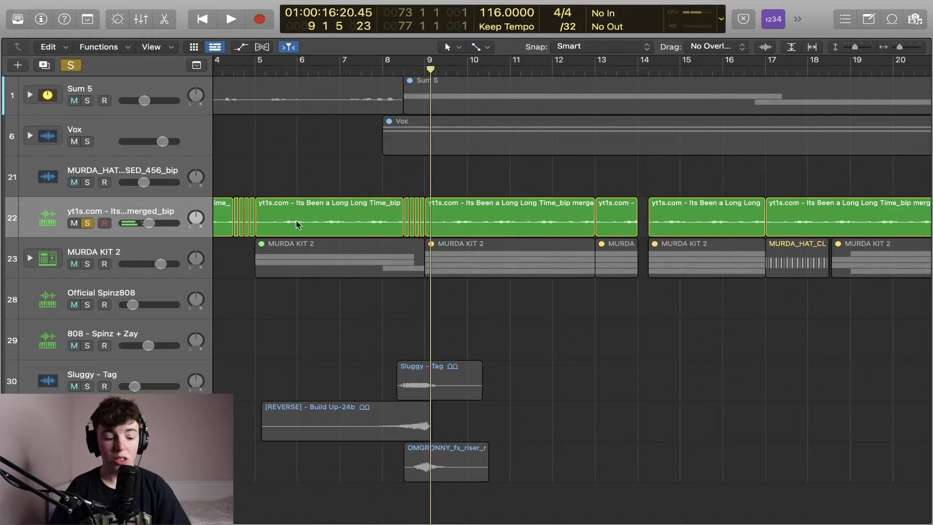
pyautogui.click(88, 223)
# - Expand the MURDA KIT 2 track stack and set a cycle range from bar 9 to bar 14
pyautogui.hscroll(-5, 346, 236)
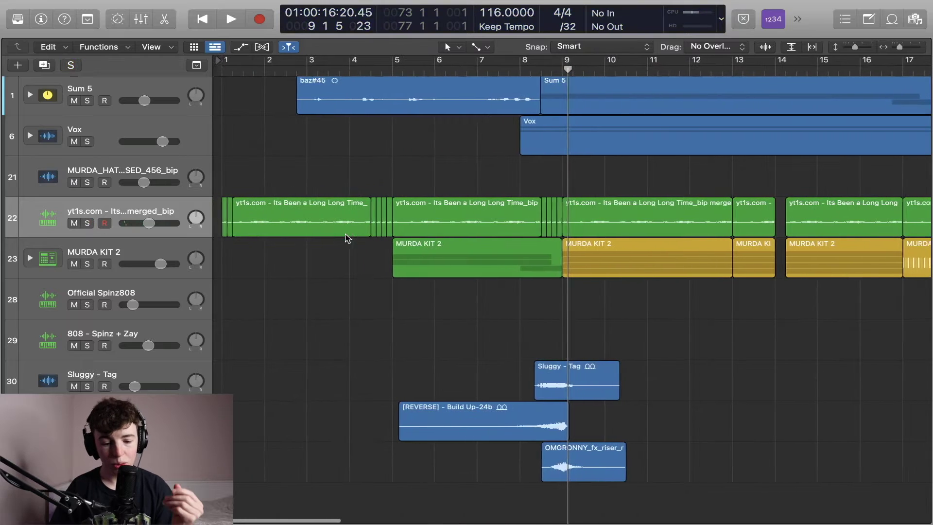
pyautogui.click(29, 257)
pyautogui.scroll(-5, 287, 246)
pyautogui.hscroll(3, 290, 252)
pyautogui.hscroll(1, 290, 252)
pyautogui.moveTo(440, 59); pyautogui.dragTo(653, 60)
# - Solo the MURDA KIT 2 stack and play its drum pattern from bar 9 to nearly bar 13
pyautogui.click(88, 84)
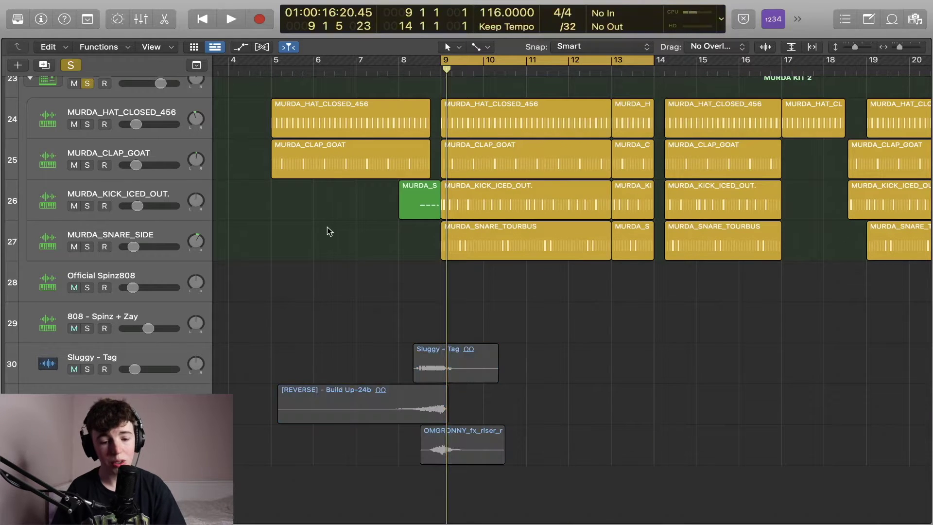
pyautogui.press('space')
pyautogui.scroll(2, 637, 314)
pyautogui.scroll(3, 637, 314)
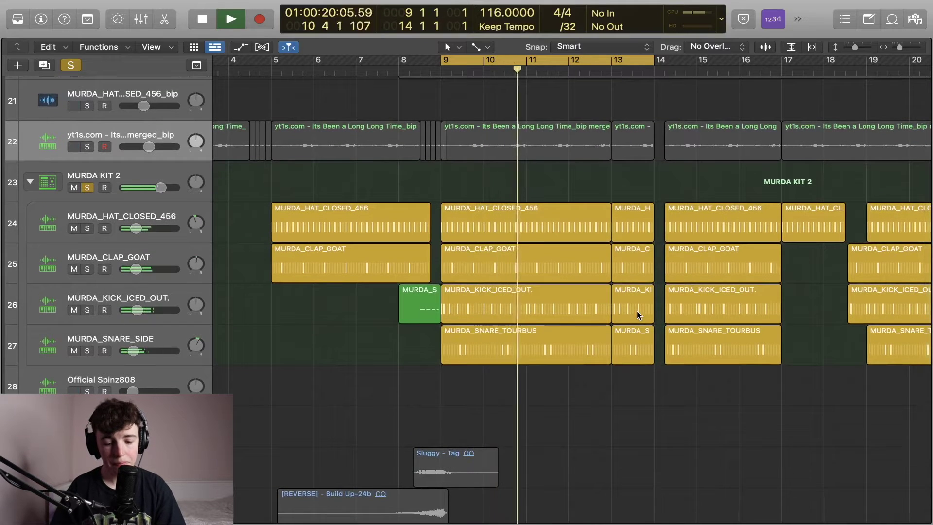
pyautogui.hscroll(5, 558, 329)
pyautogui.scroll(-3, 556, 329)
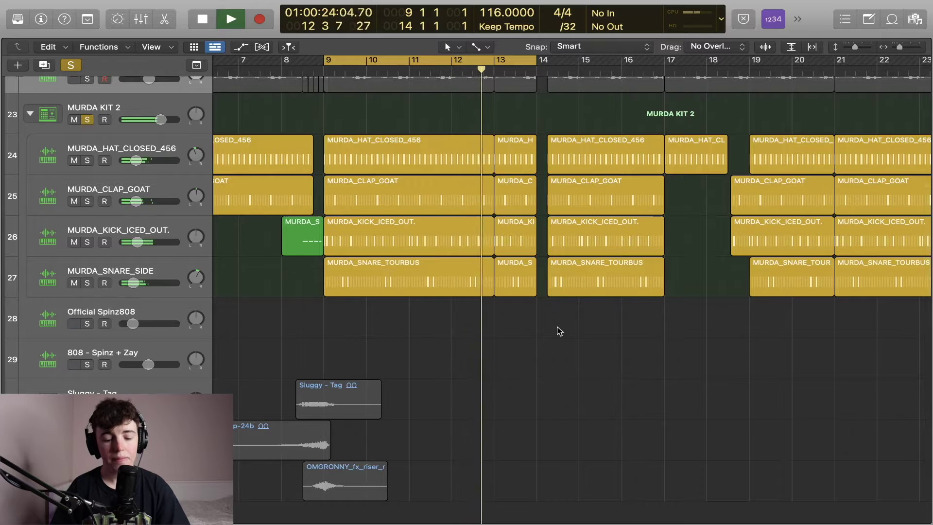
pyautogui.press('space')
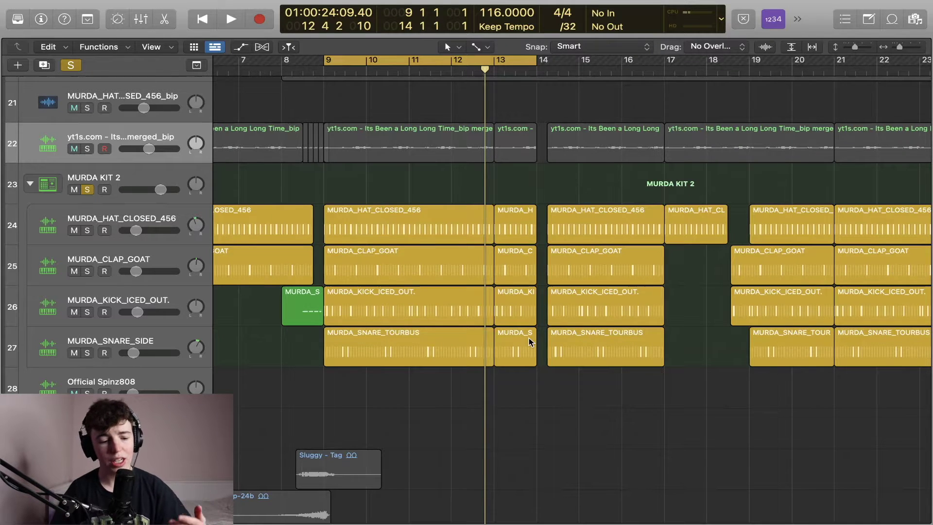
# - Solo the yt1s.com sample track alongside MURDA KIT 2 and play both together up to about bar 13
pyautogui.press('space')
pyautogui.press('space')
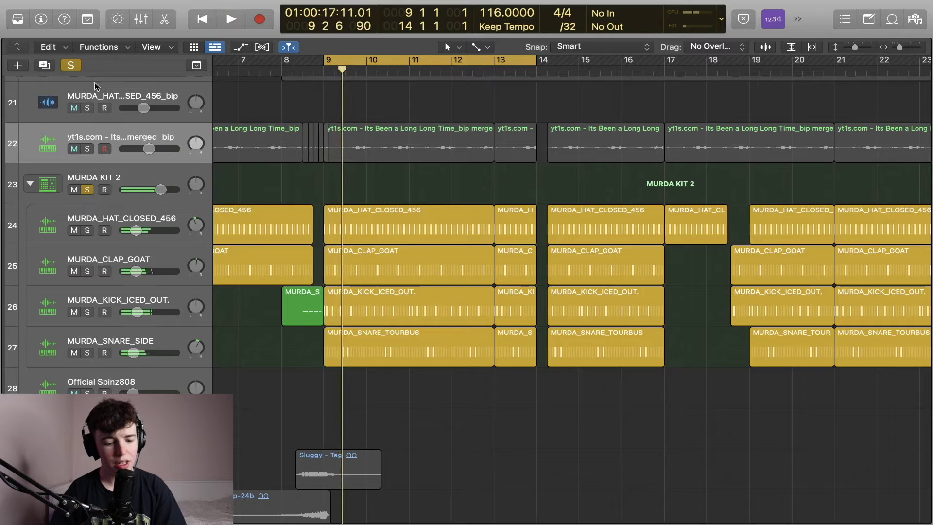
pyautogui.click(87, 149)
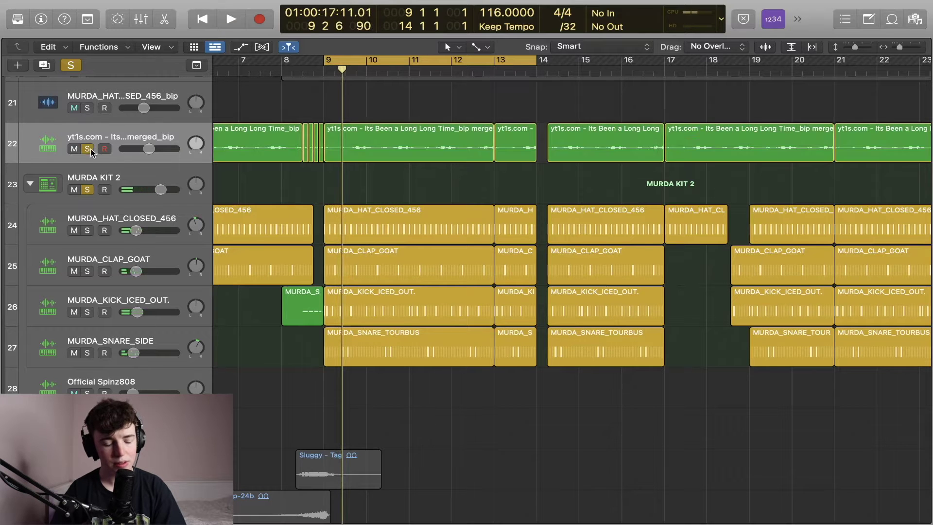
pyautogui.press('space')
pyautogui.scroll(-2, 418, 313)
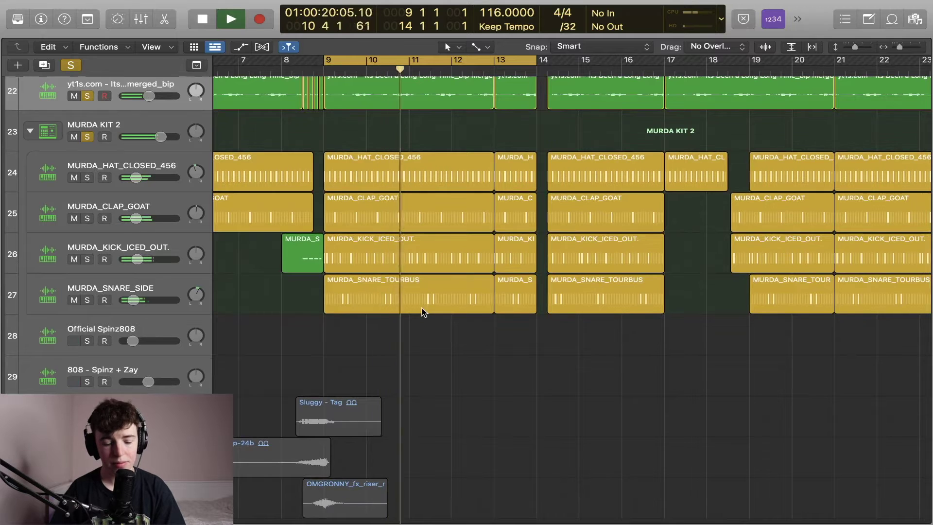
pyautogui.scroll(-1, 422, 312)
pyautogui.scroll(-3, 424, 312)
pyautogui.scroll(3, 425, 312)
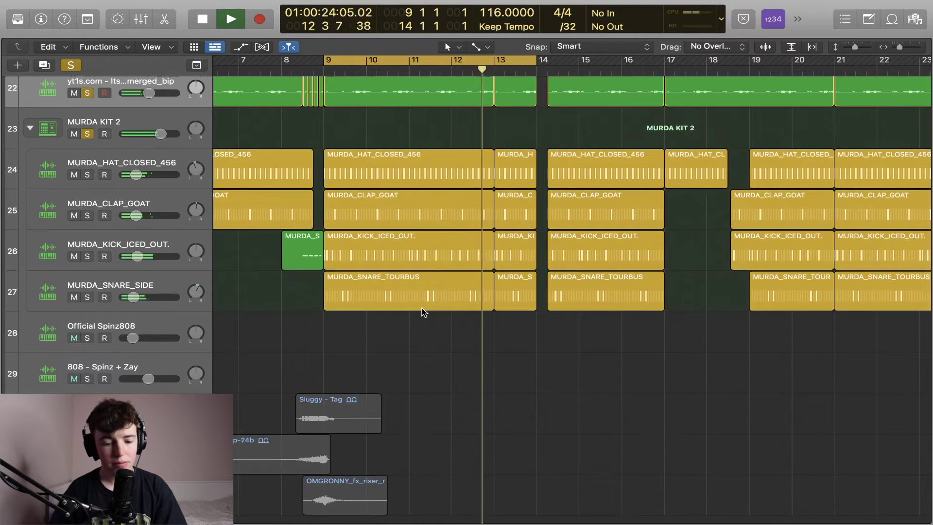
pyautogui.press('space')
# - Clear all track solos and play the full mix from bar 9
pyautogui.click(71, 65)
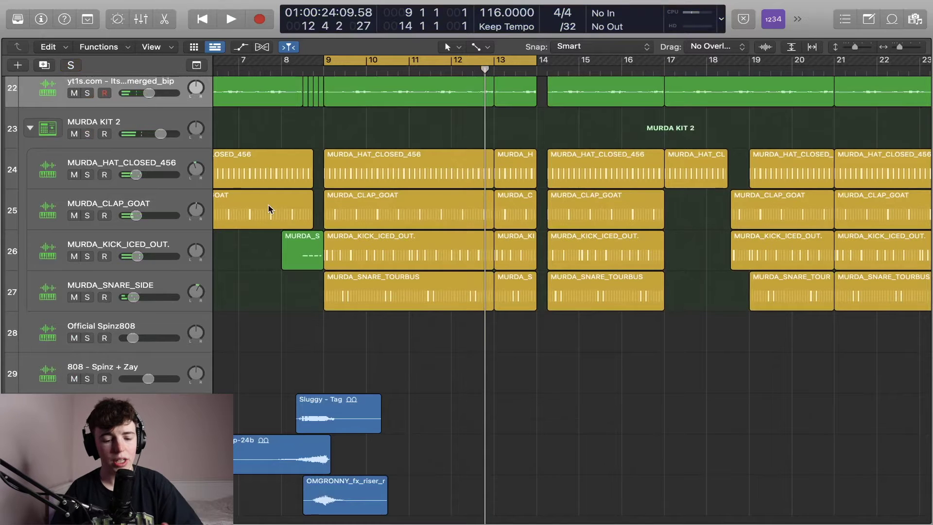
pyautogui.scroll(5, 268, 205)
pyautogui.press('space')
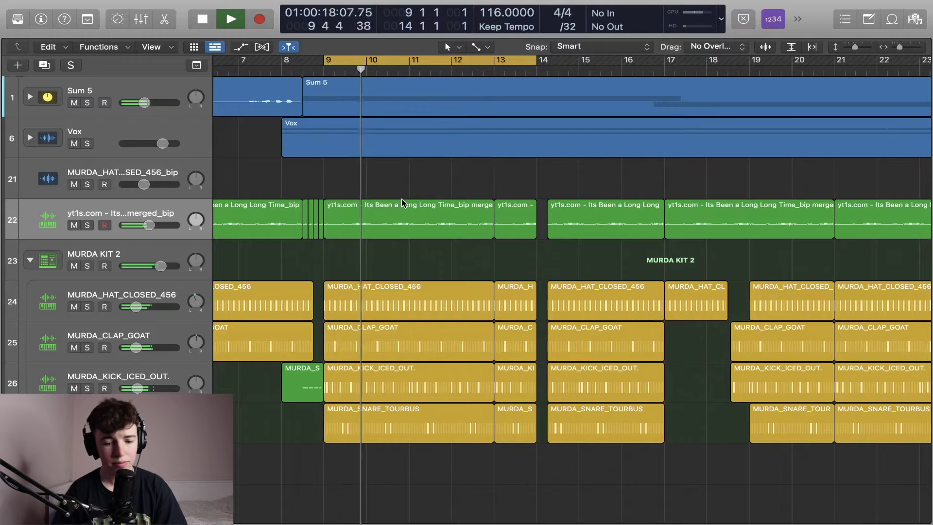
# - Turn off cycle mode and let the full mix play on to about bar 19
pyautogui.press('c')
pyautogui.scroll(-5, 486, 340)
pyautogui.hscroll(2, 497, 367)
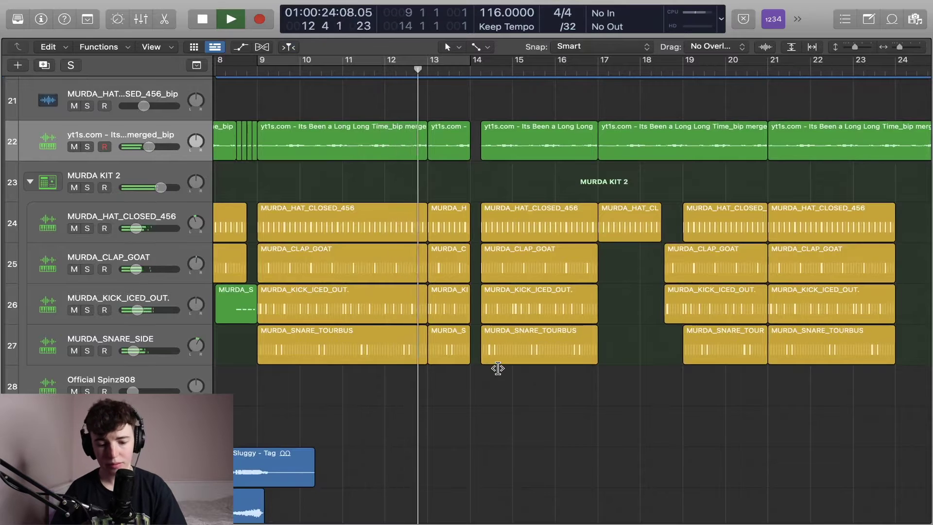
pyautogui.hscroll(1, 498, 367)
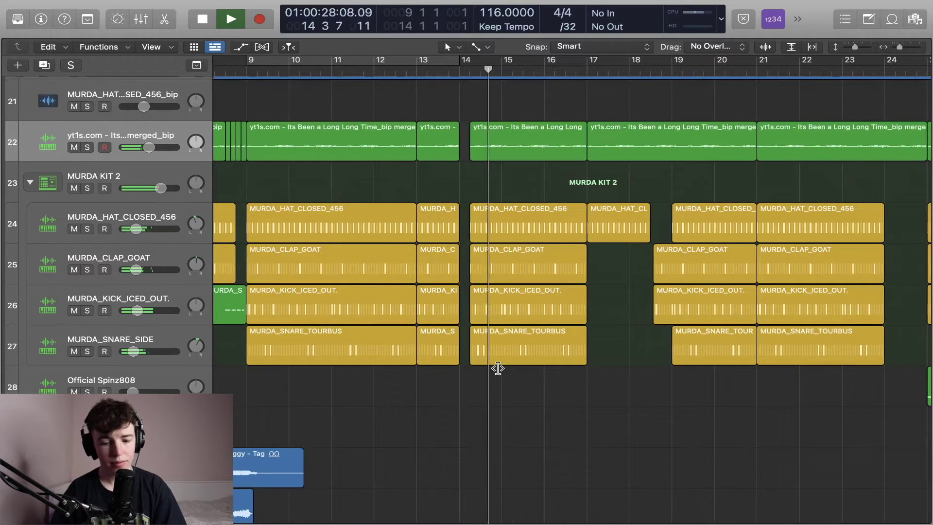
pyautogui.hscroll(5, 583, 360)
pyautogui.hscroll(9, 583, 361)
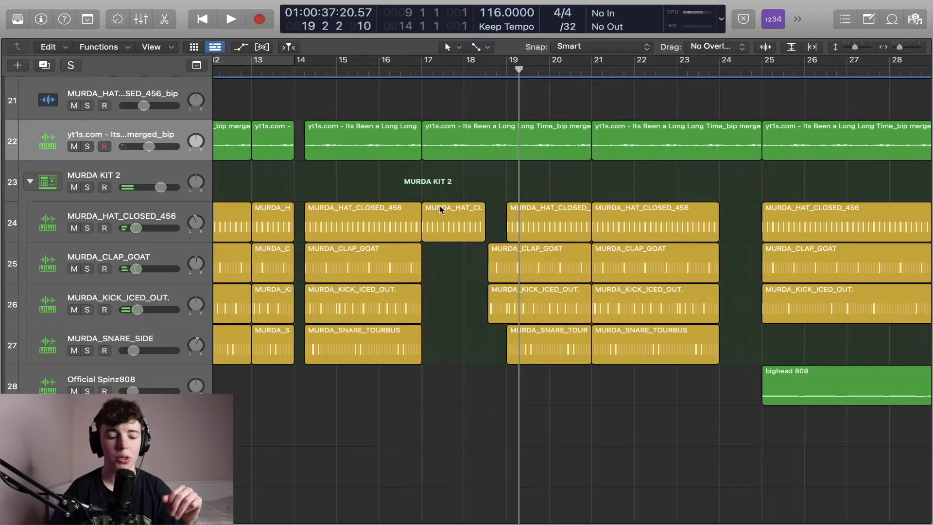
# - Play the full mix across the short gap in the sample and drums at bar 14
pyautogui.hscroll(-2, 440, 209)
pyautogui.click(317, 72)
pyautogui.press('space')
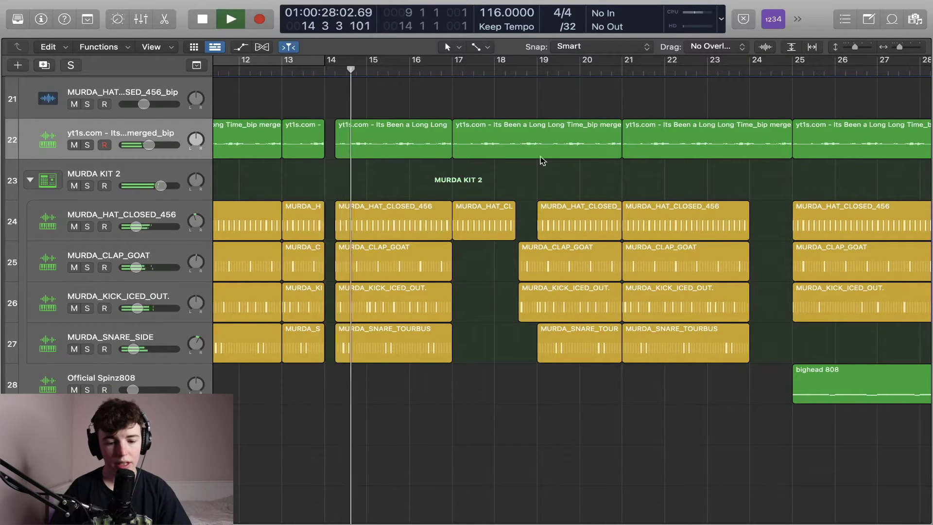
pyautogui.press('space')
# - Play the hi-hat-only drum section from bar 17 until the other drums re-enter at about bar 19
pyautogui.click(452, 72)
pyautogui.press('space')
pyautogui.press('space')
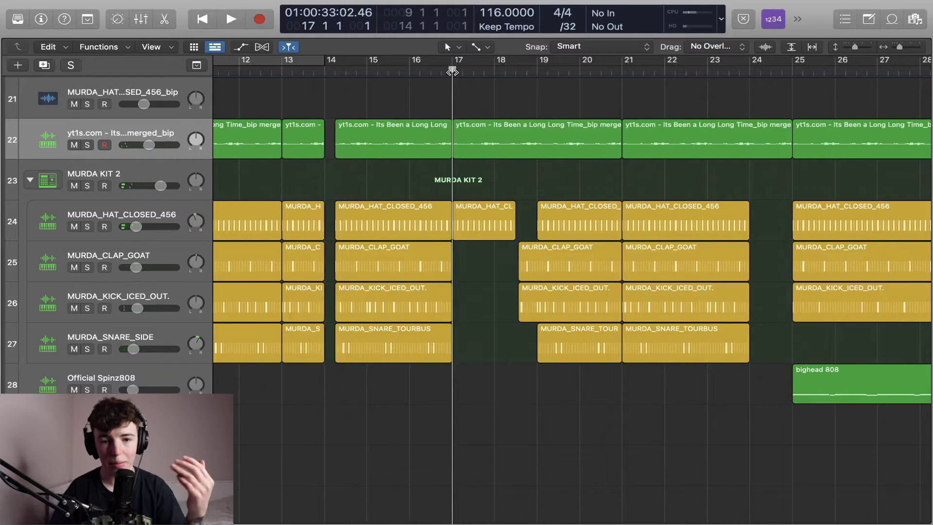
pyautogui.press('space')
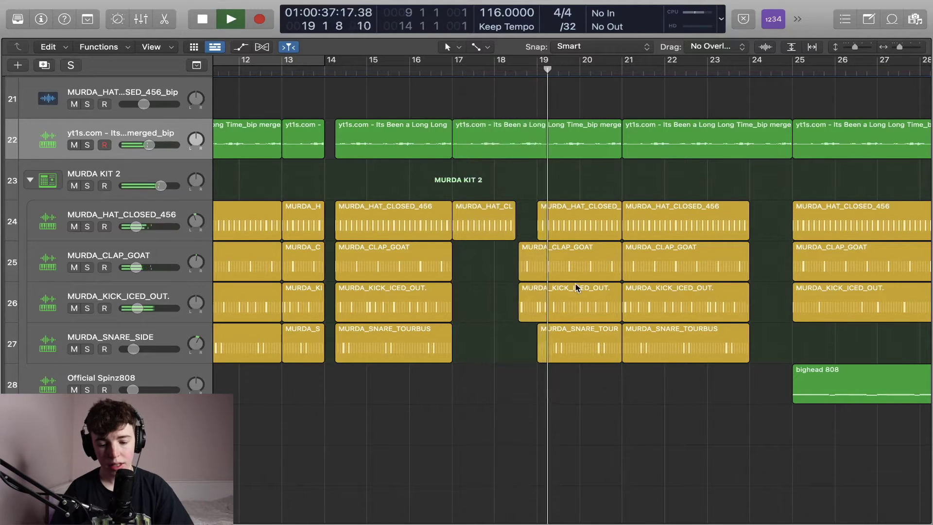
pyautogui.press('space')
# - Play the full mix from about bar 36 through the drum variations until about bar 46
pyautogui.hscroll(10, 576, 284)
pyautogui.hscroll(8, 575, 284)
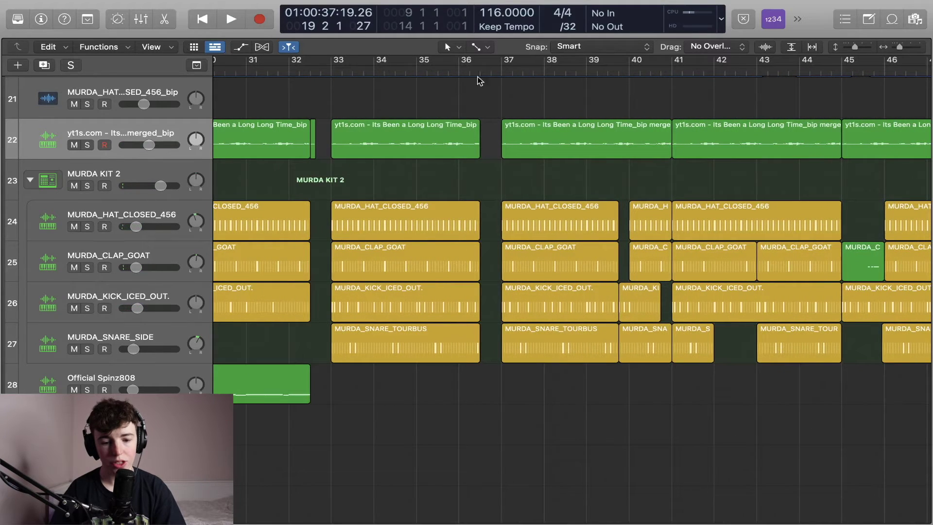
pyautogui.press('space')
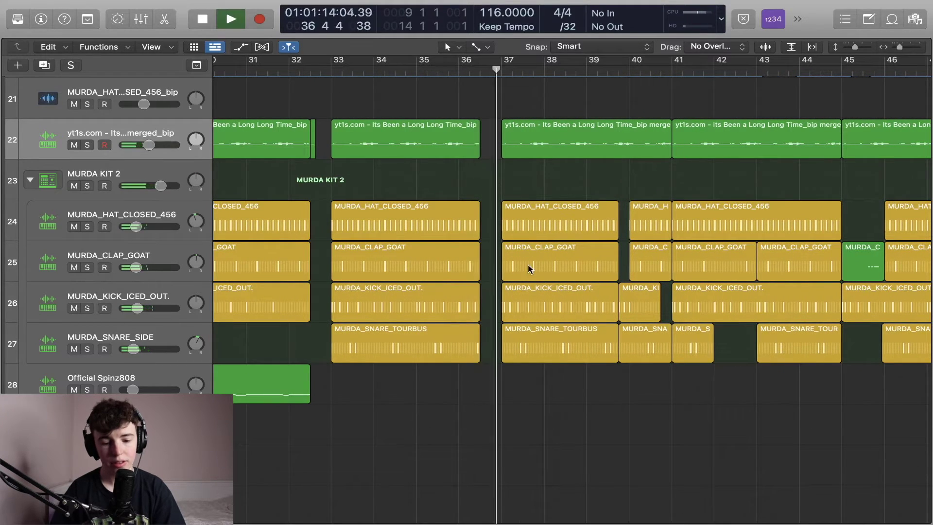
pyautogui.hscroll(3, 573, 253)
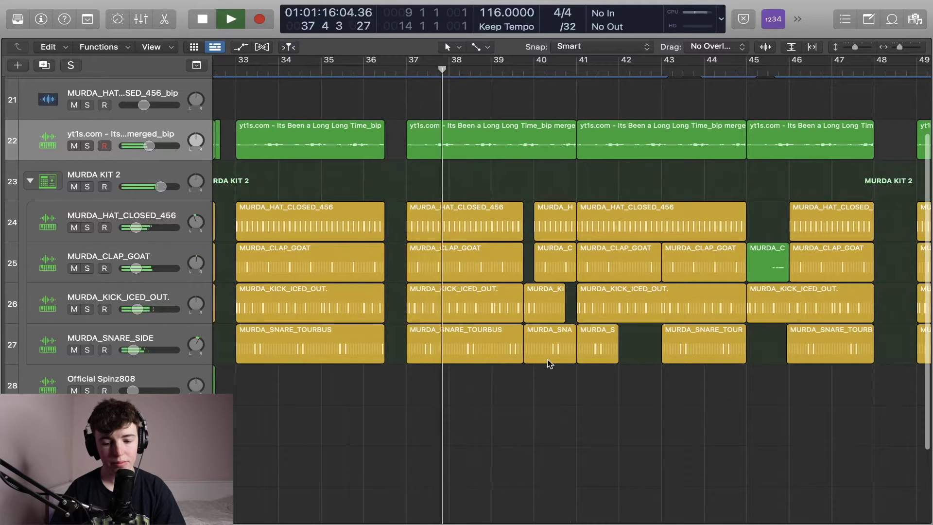
pyautogui.hscroll(2, 531, 387)
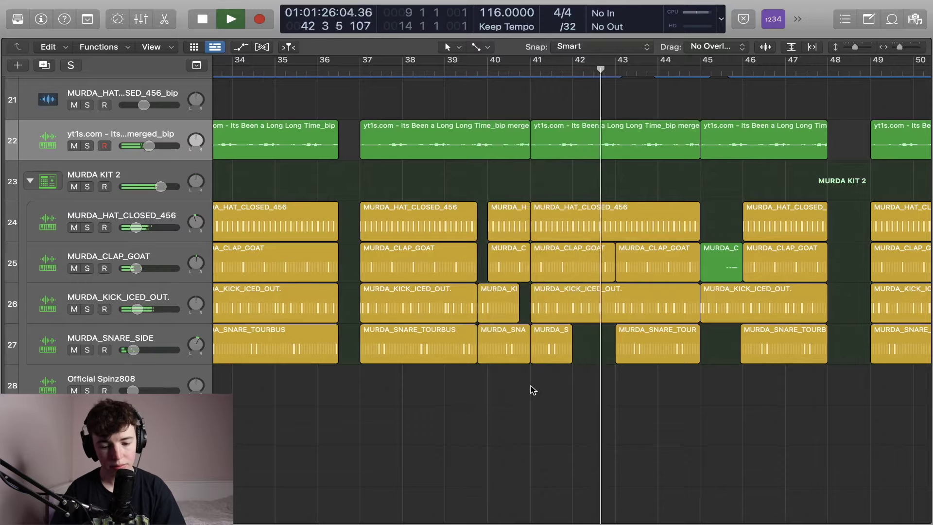
pyautogui.hscroll(5, 533, 390)
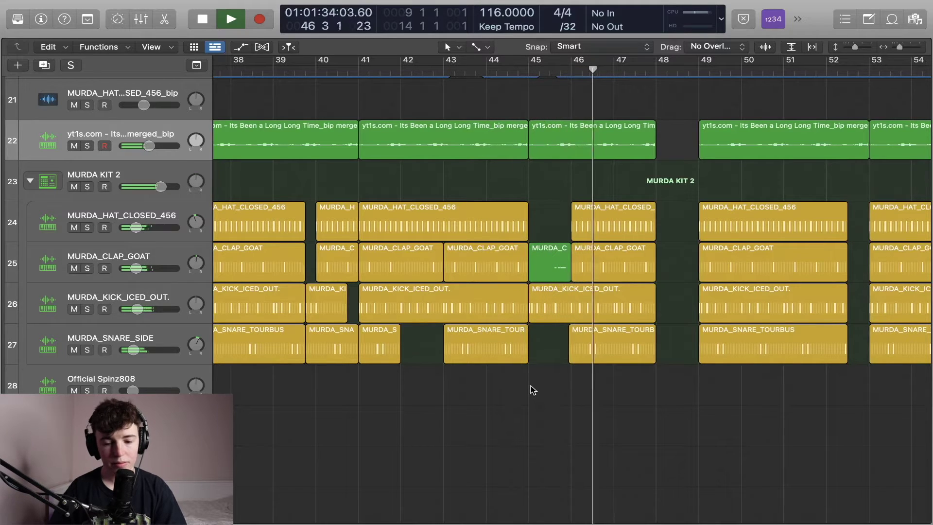
pyautogui.press('space')
# - Replay the full mix from about bar 39 to bar 43 to hear the brief drum dropouts
pyautogui.moveTo(314, 74); pyautogui.dragTo(305, 72)
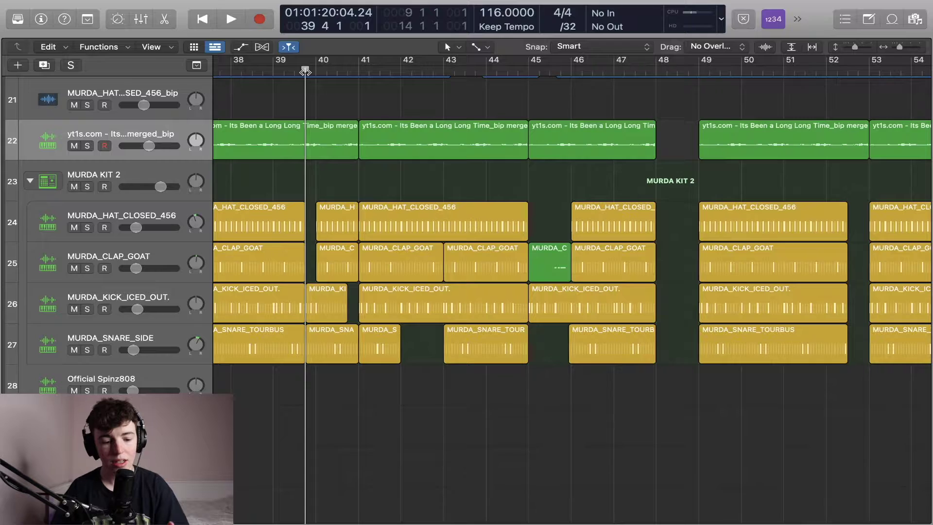
pyautogui.click(288, 73)
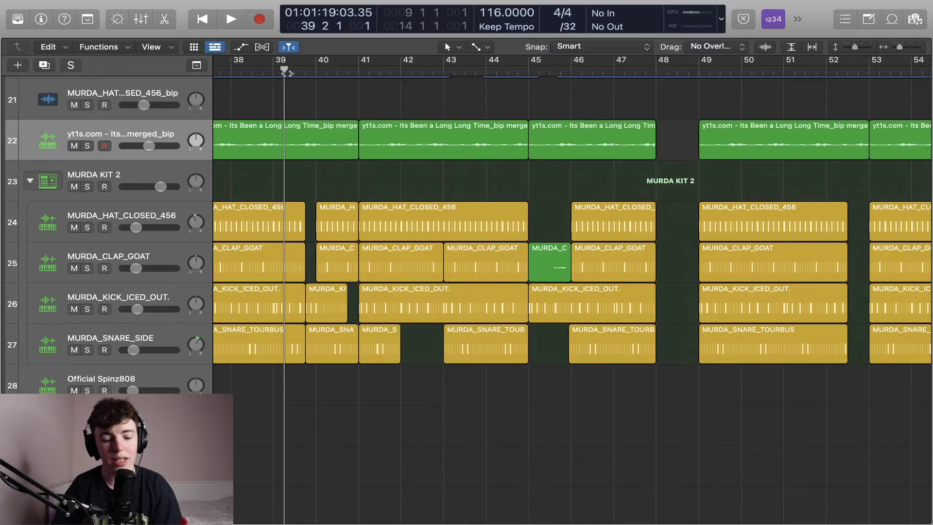
pyautogui.click(282, 73)
pyautogui.press('space')
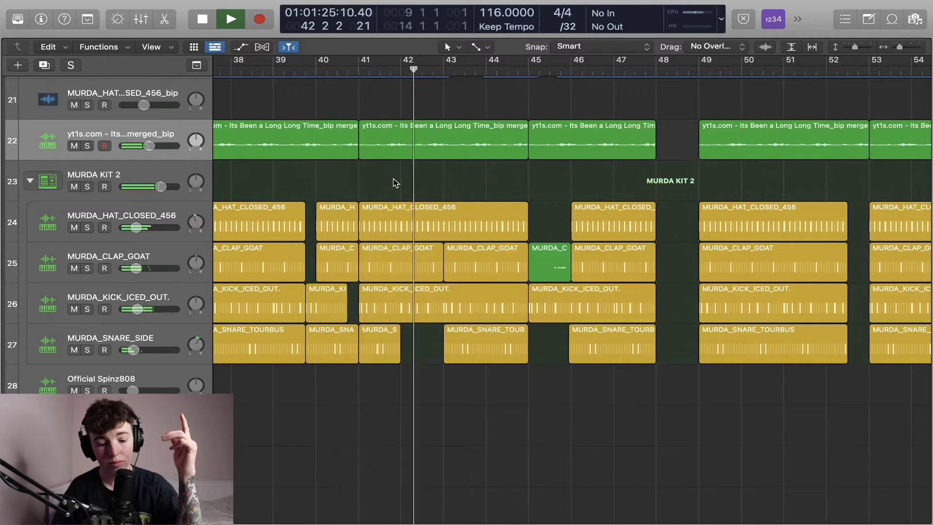
pyautogui.press('space')
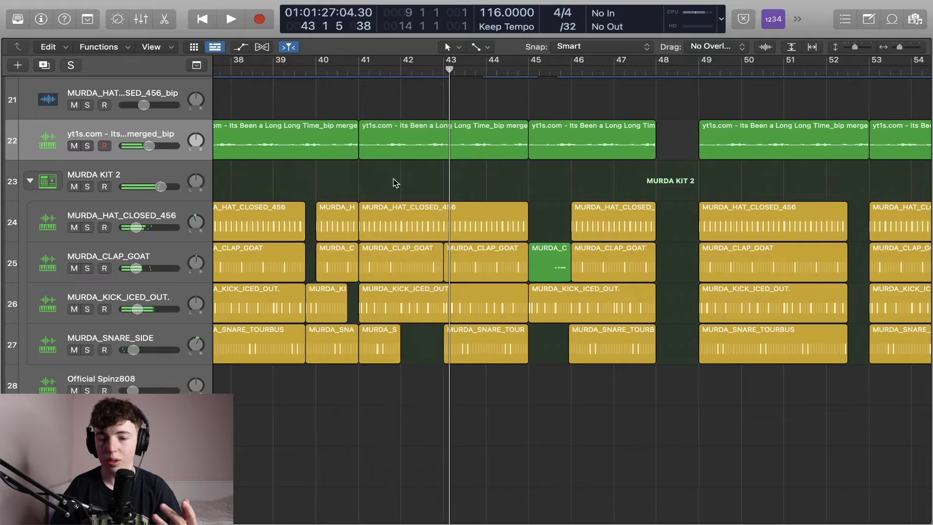
# - Replay the snare dropout from bar 41 beat 4 until the snare returns at bar 43
pyautogui.click(386, 74)
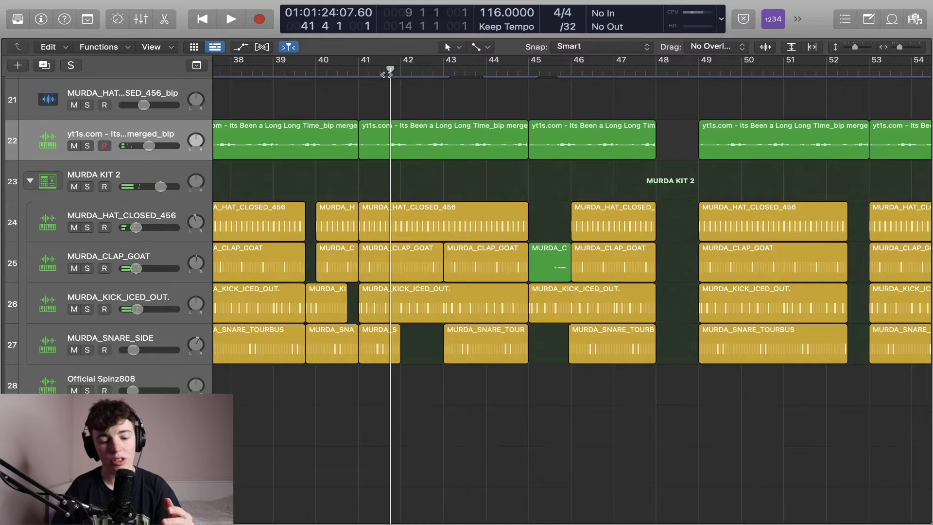
pyautogui.press('space')
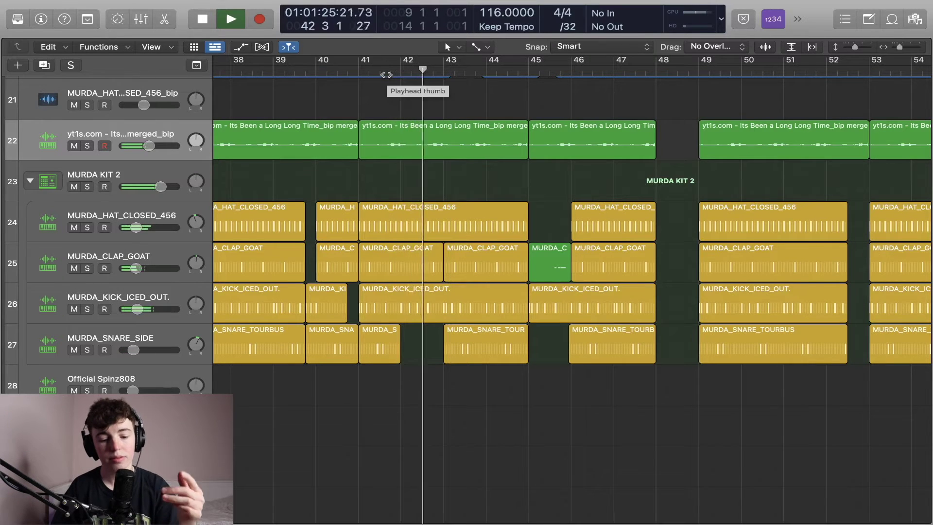
pyautogui.press('space')
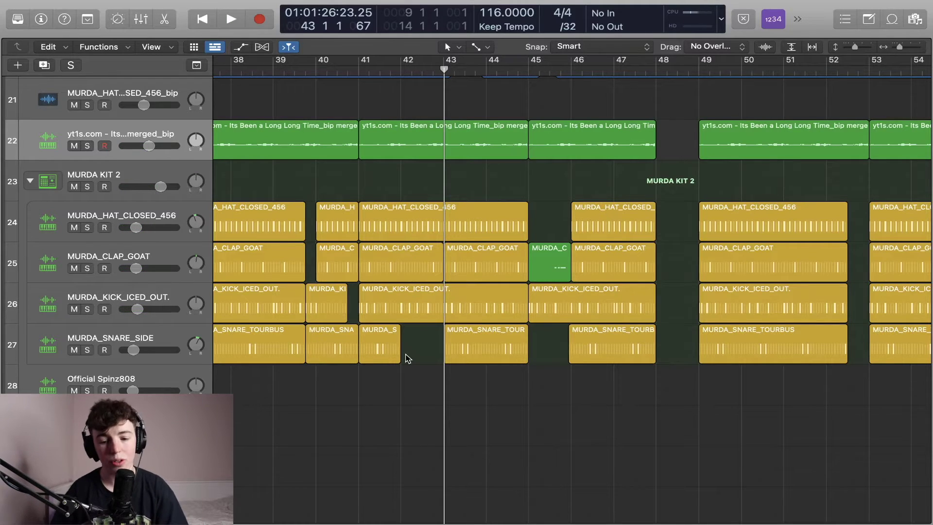
# - Play the 808 section of the full mix from bar 25 until bar 33
pyautogui.press('z')
pyautogui.scroll(-1, 365, 119)
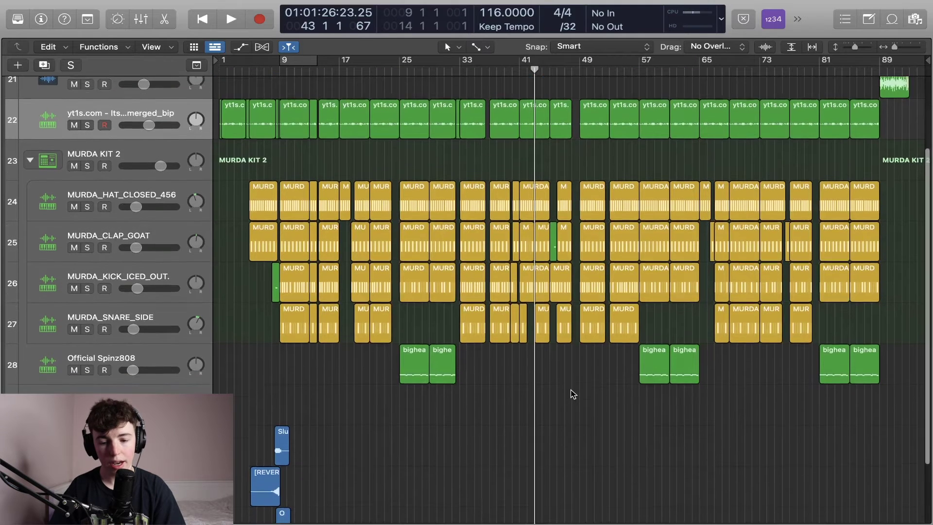
pyautogui.click(398, 73)
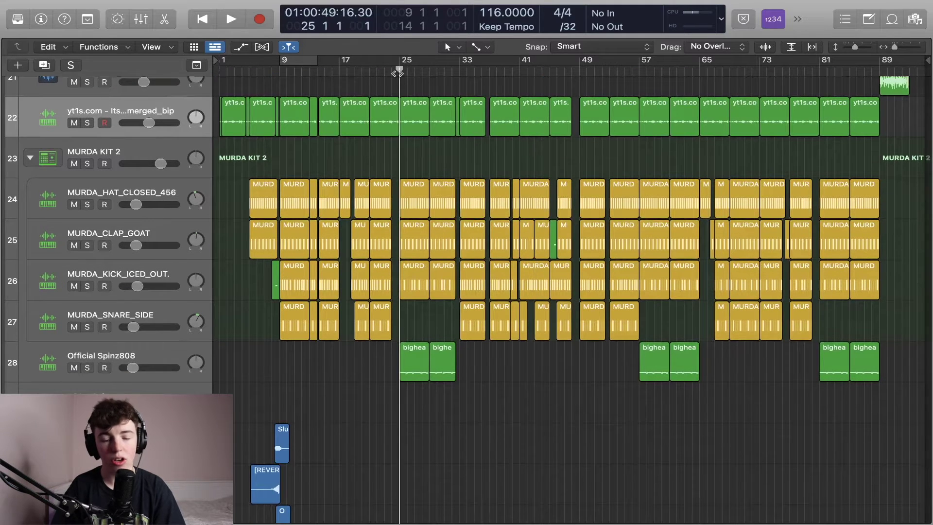
pyautogui.press('space')
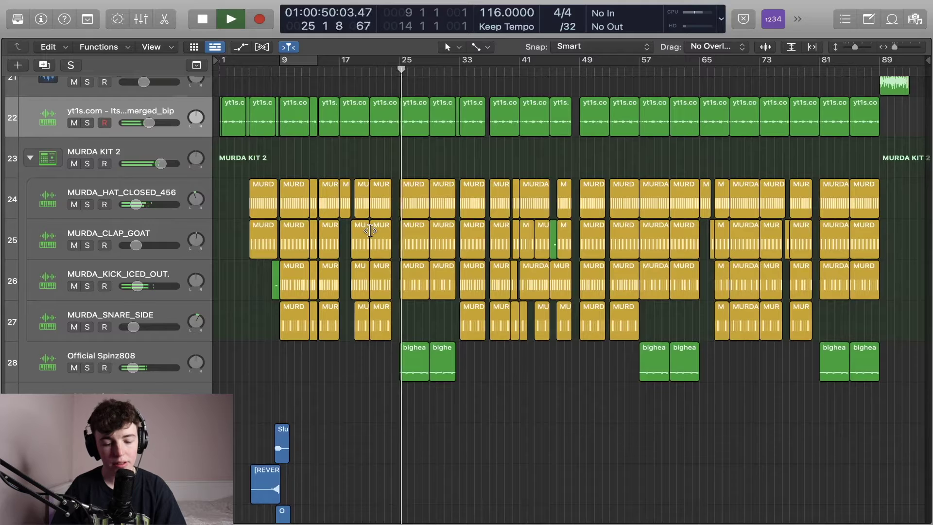
pyautogui.press('super+Right')
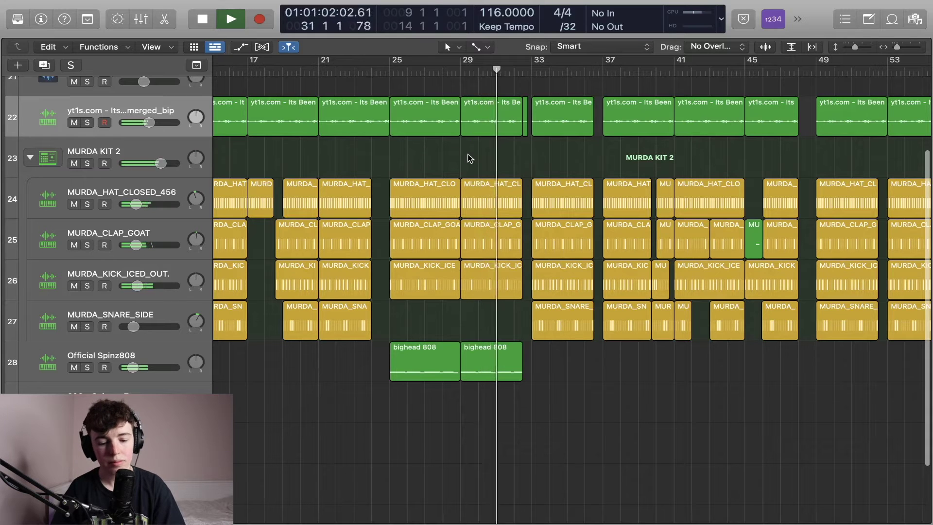
pyautogui.scroll(2, 469, 159)
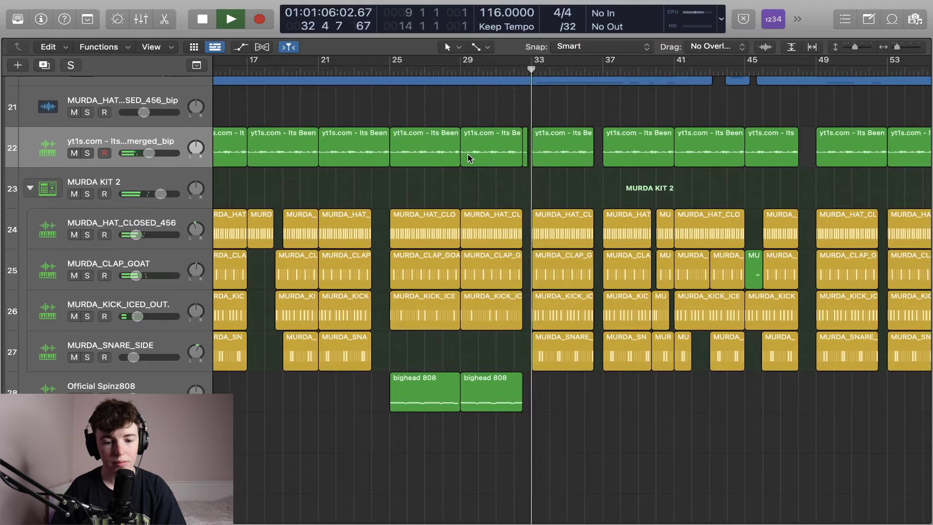
pyautogui.press('space')
# - Set the cycle range to bars 25–33, solo the sample track and play it until bar 27
pyautogui.moveTo(397, 62); pyautogui.dragTo(532, 65)
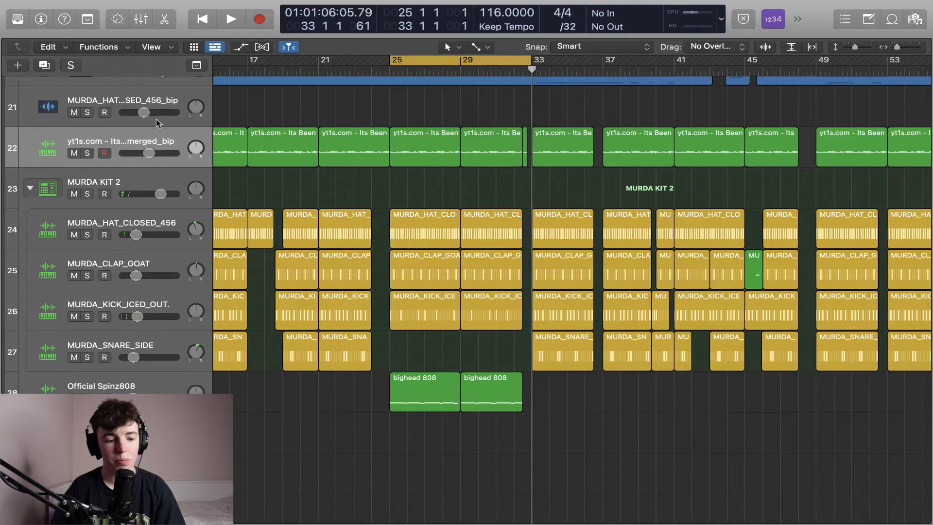
pyautogui.click(88, 153)
pyautogui.press('space')
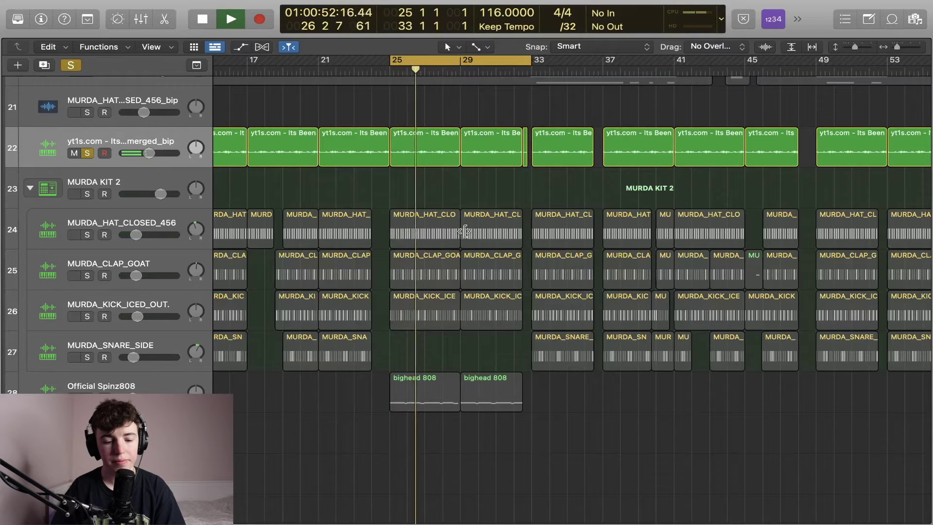
pyautogui.press('super+Right')
pyautogui.press('space')
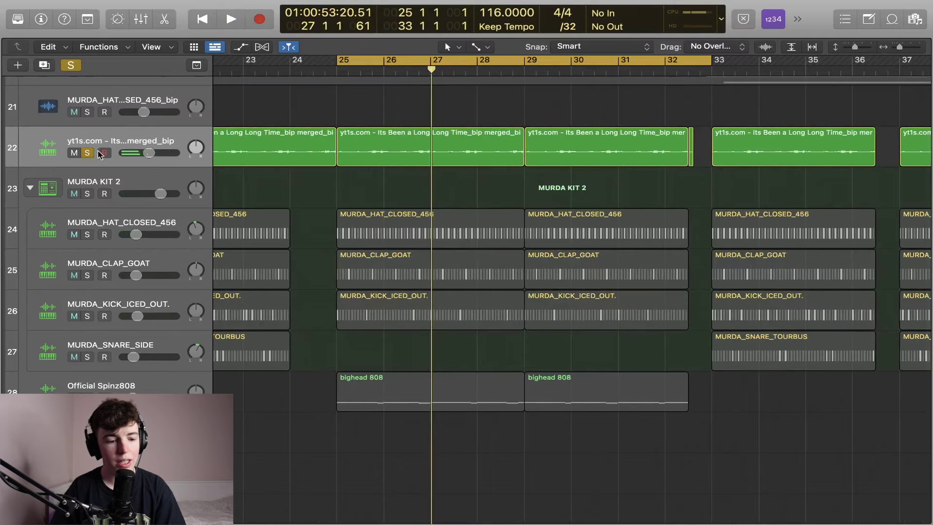
# - Move the solo from the sample to the MURDA KIT 2 track and play the drums from bar 27
pyautogui.click(88, 152)
pyautogui.click(88, 194)
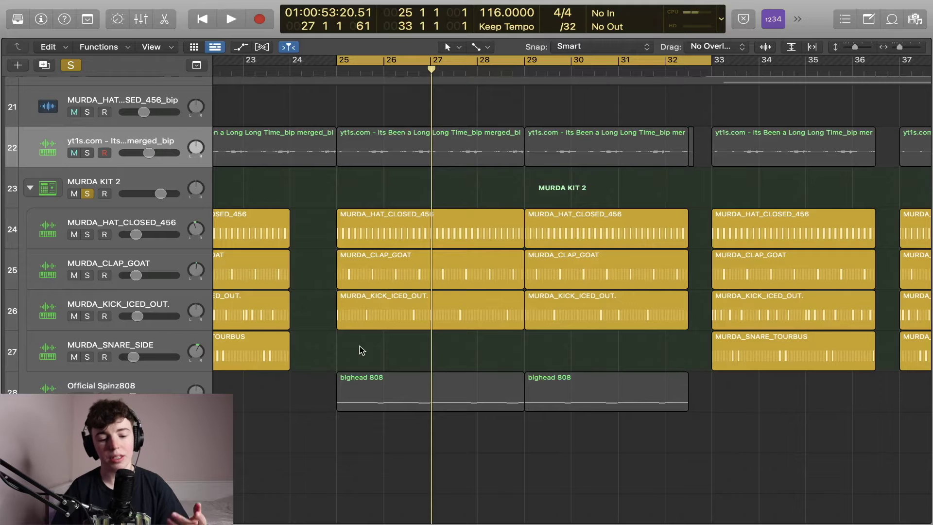
pyautogui.press('space')
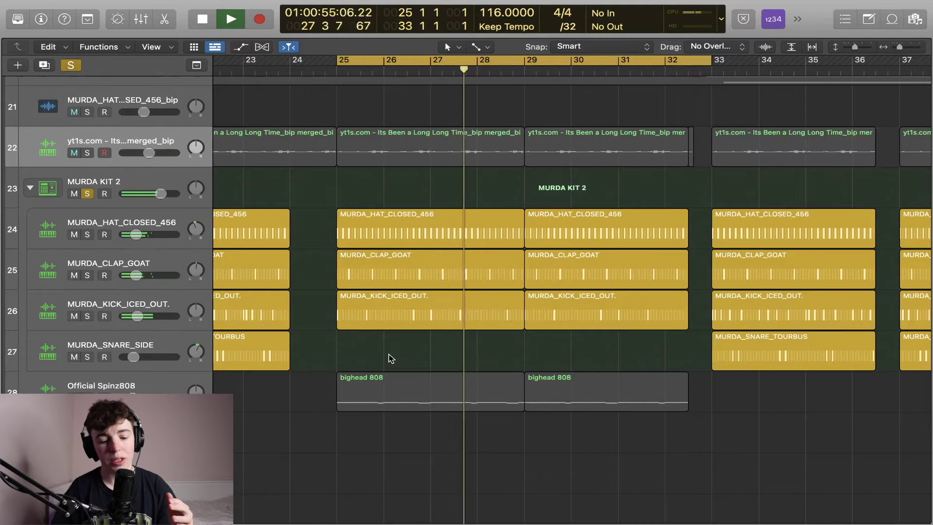
# - Solo the Official Spinz808 track alongside MURDA KIT 2 and play them together over the cycled section
pyautogui.scroll(-2, 389, 358)
pyautogui.click(87, 378)
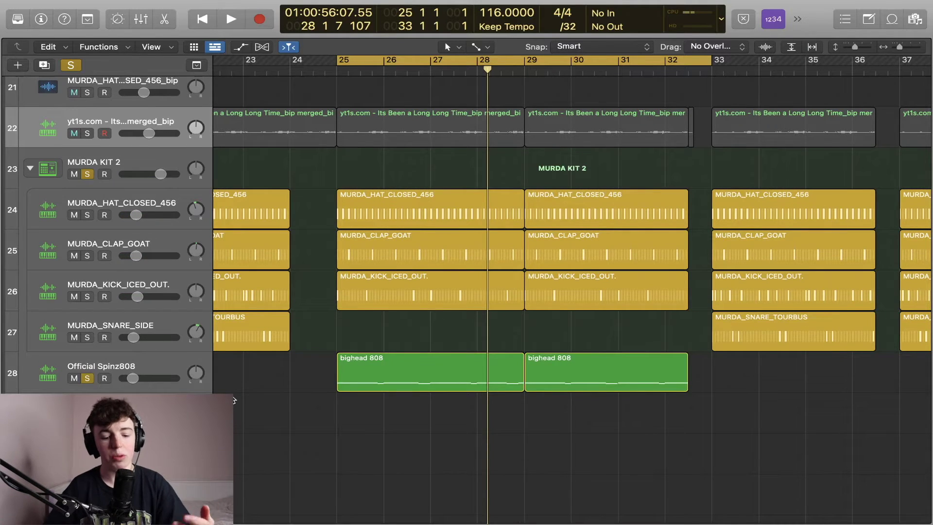
pyautogui.press('space')
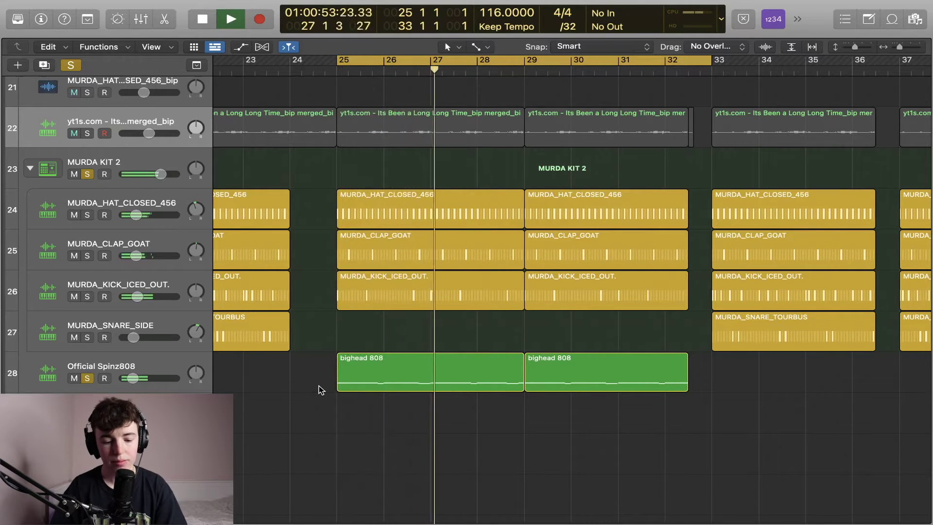
pyautogui.scroll(-1, 319, 386)
pyautogui.scroll(-2, 385, 376)
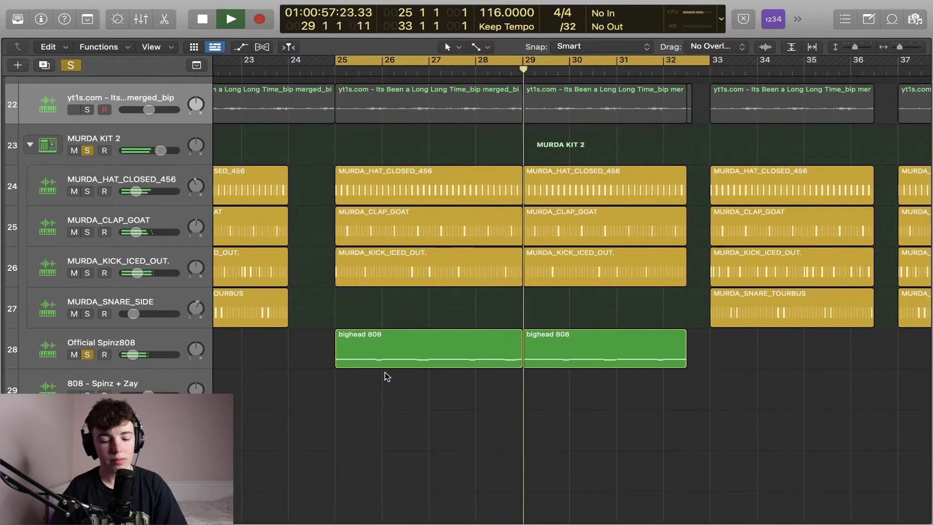
pyautogui.hscroll(1, 428, 383)
pyautogui.hscroll(2, 437, 387)
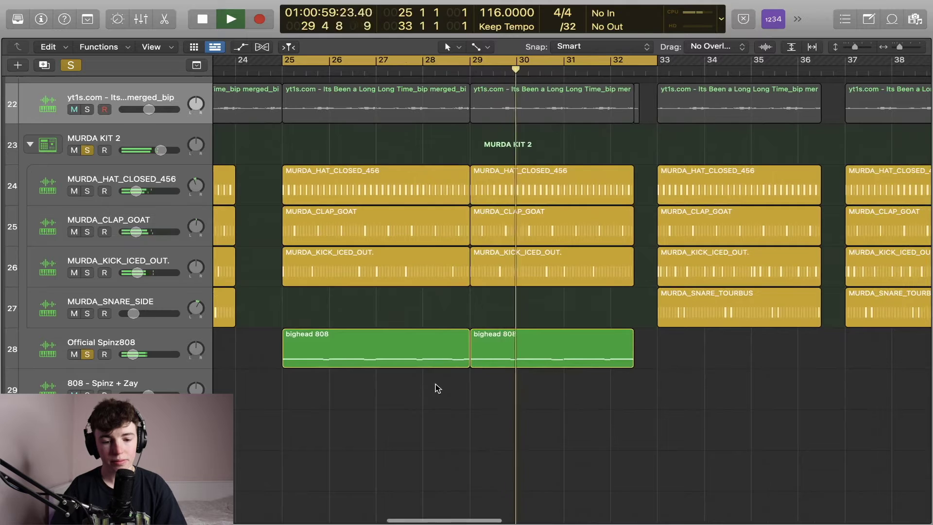
# - Add the sample track to the soloed drums and 808 while the cycled section plays from bar 25
pyautogui.scroll(4, 435, 388)
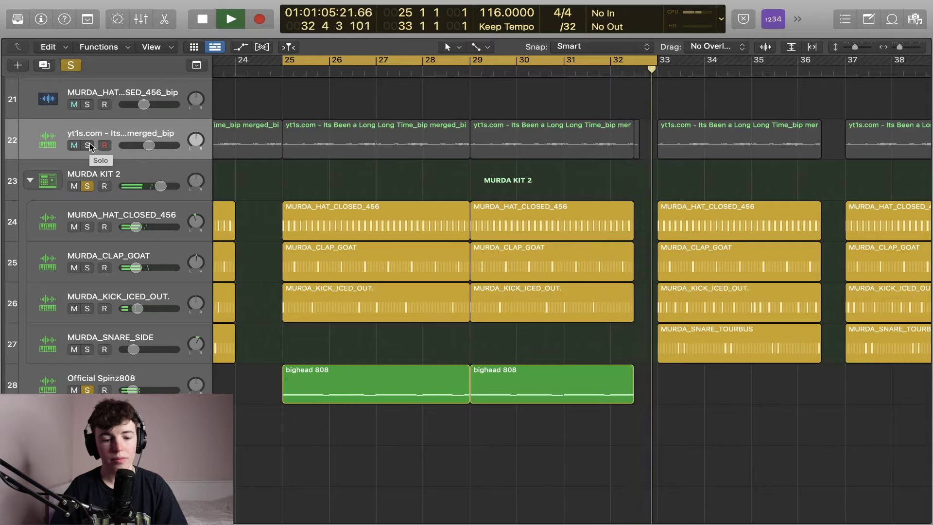
pyautogui.click(88, 146)
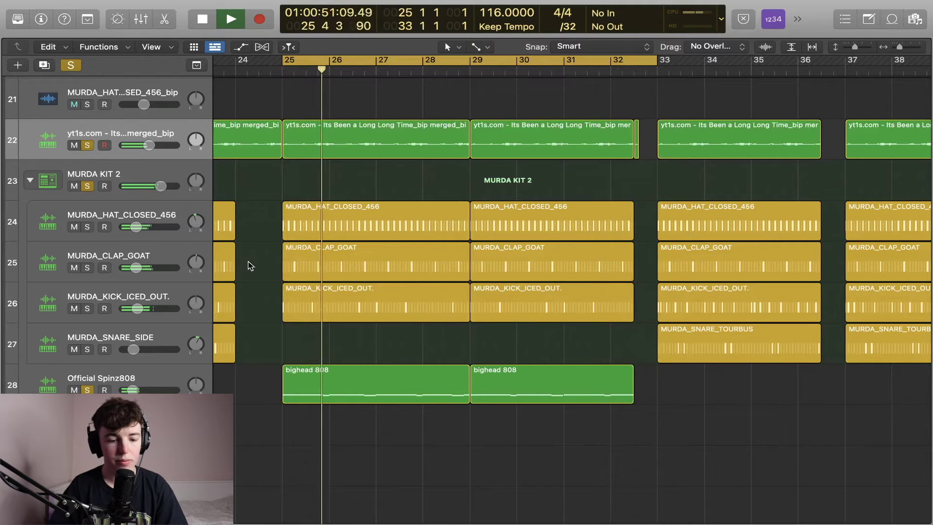
pyautogui.scroll(-1, 319, 284)
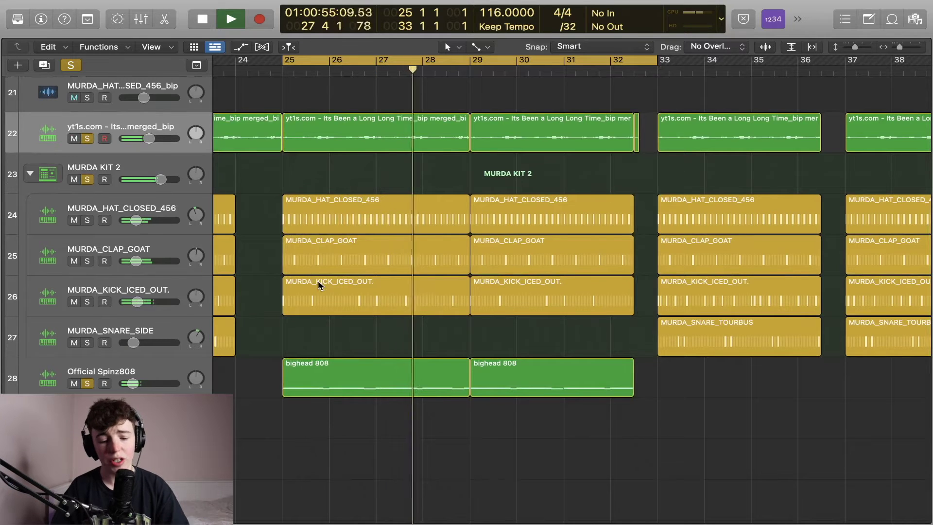
# - Clear all track solos and let the full mix play to the end of the cycled section before stopping
pyautogui.click(70, 65)
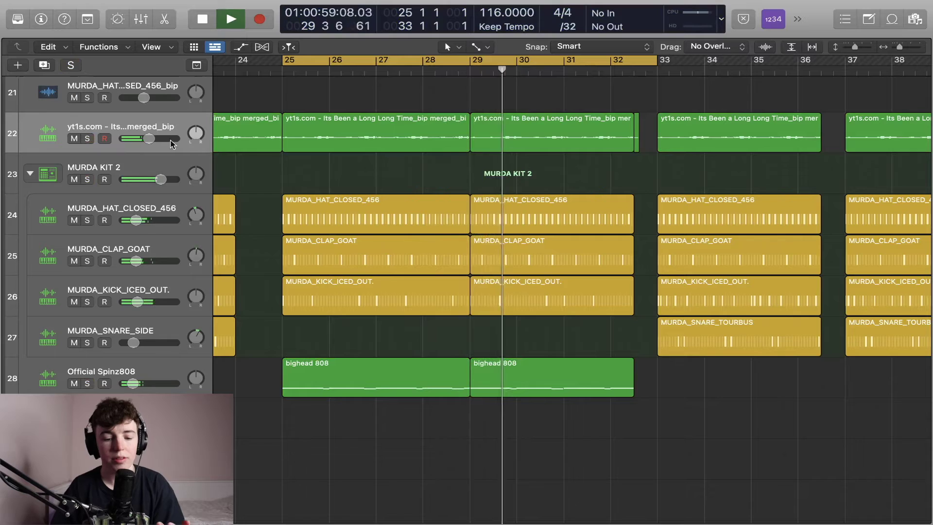
pyautogui.scroll(-5, 359, 246)
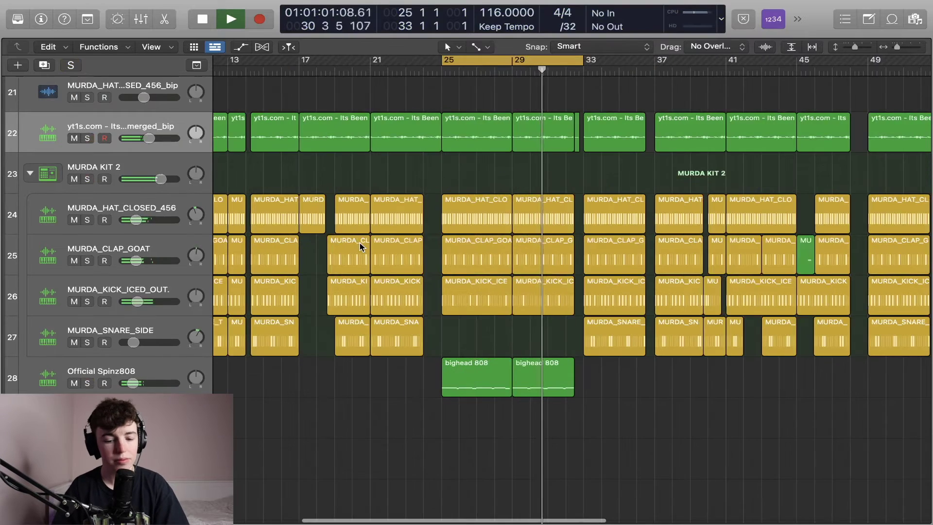
pyautogui.scroll(-2, 360, 246)
pyautogui.scroll(4, 360, 247)
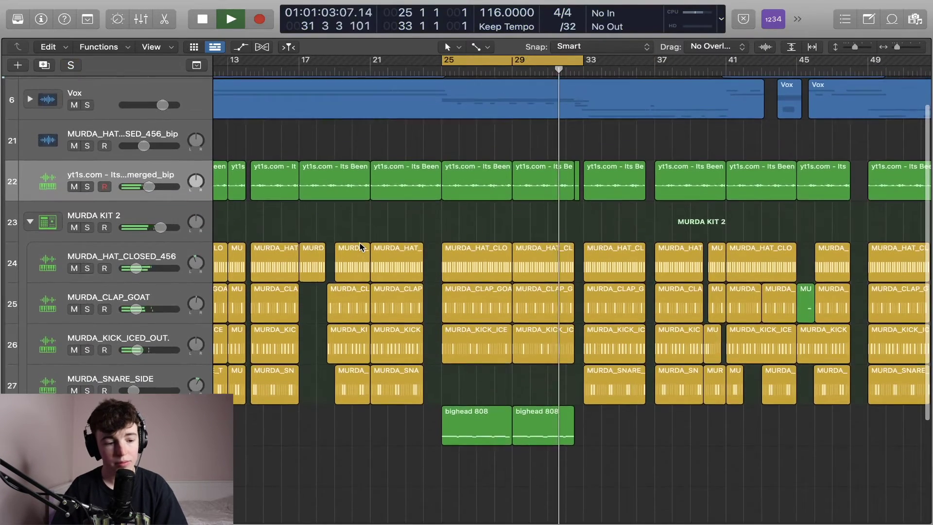
pyautogui.scroll(2, 360, 247)
pyautogui.scroll(-2, 360, 246)
pyautogui.scroll(-1, 359, 246)
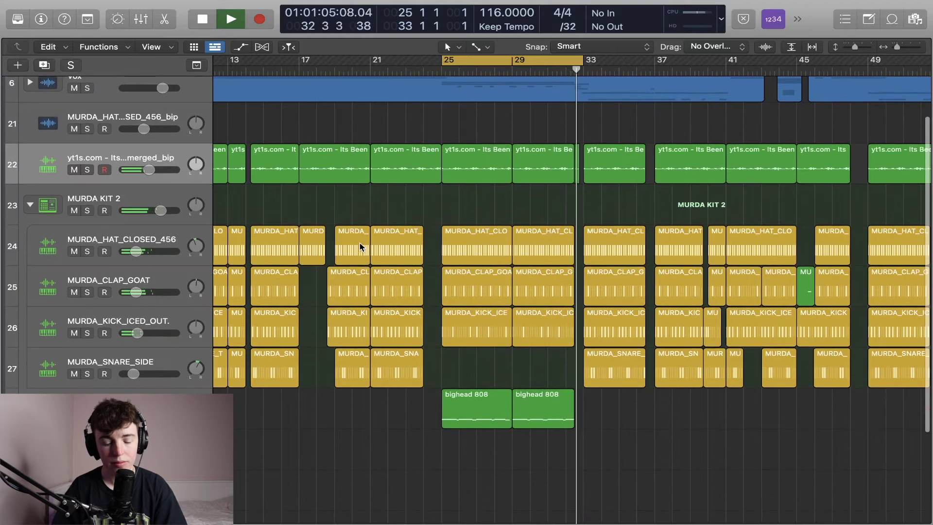
pyautogui.press('space')
# - Turn off cycle mode and play the intro with the reverse effect and tag regions from about bar 6
pyautogui.scroll(-3, 325, 290)
pyautogui.scroll(-3, 325, 290)
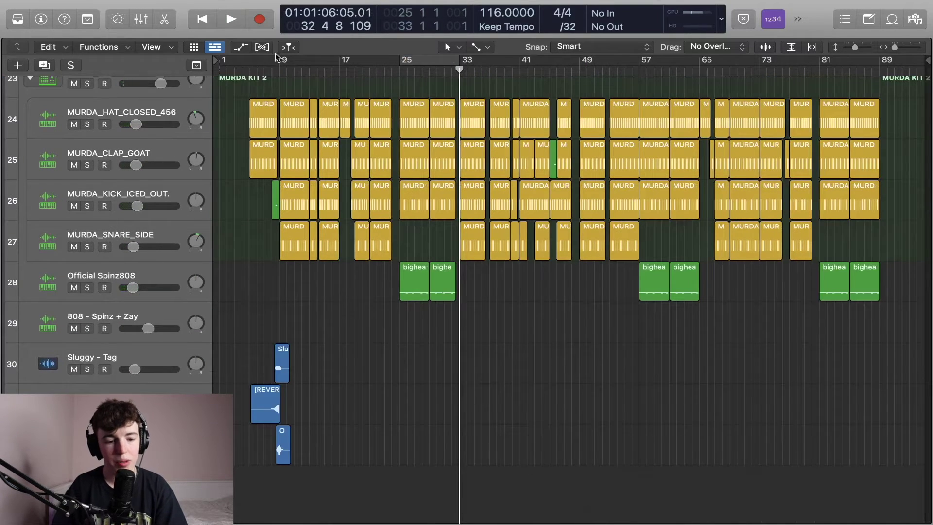
pyautogui.click(259, 72)
pyautogui.press('space')
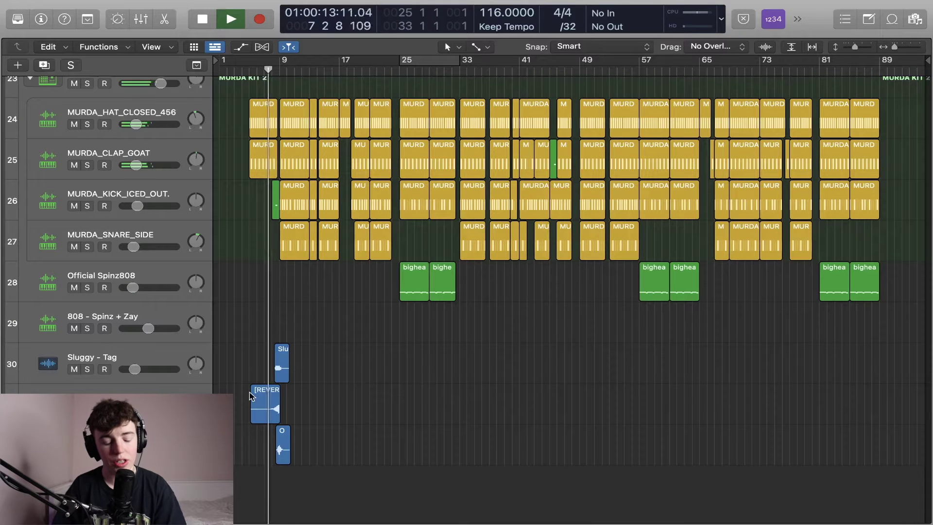
# - Stop the intro playback and set the playhead to bar 89, where the outro begins
pyautogui.scroll(4, 307, 445)
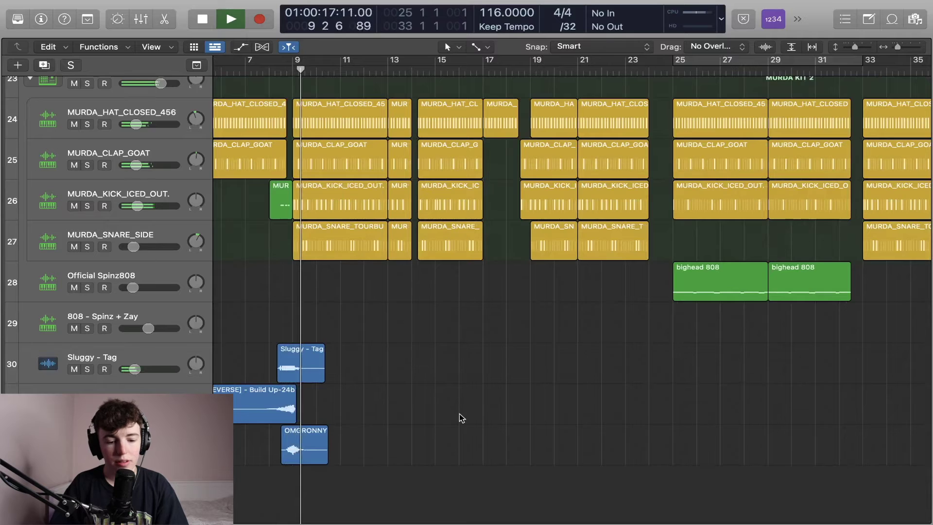
pyautogui.press('space')
pyautogui.hscroll(10, 459, 418)
pyautogui.scroll(5, 459, 418)
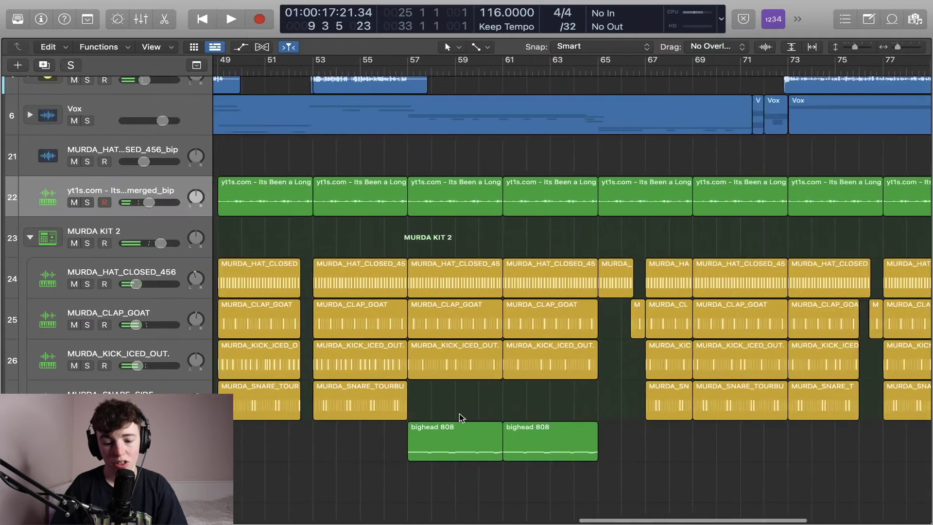
pyautogui.hscroll(6, 459, 413)
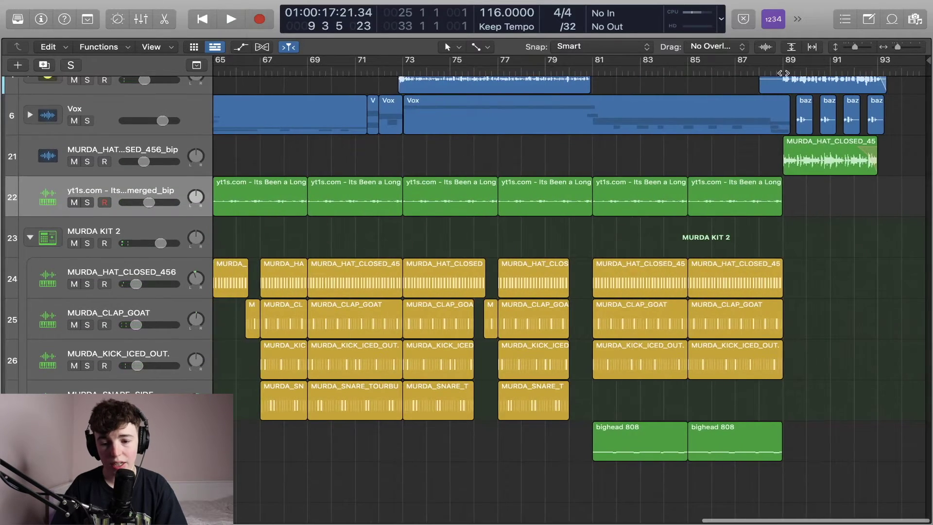
pyautogui.click(784, 73)
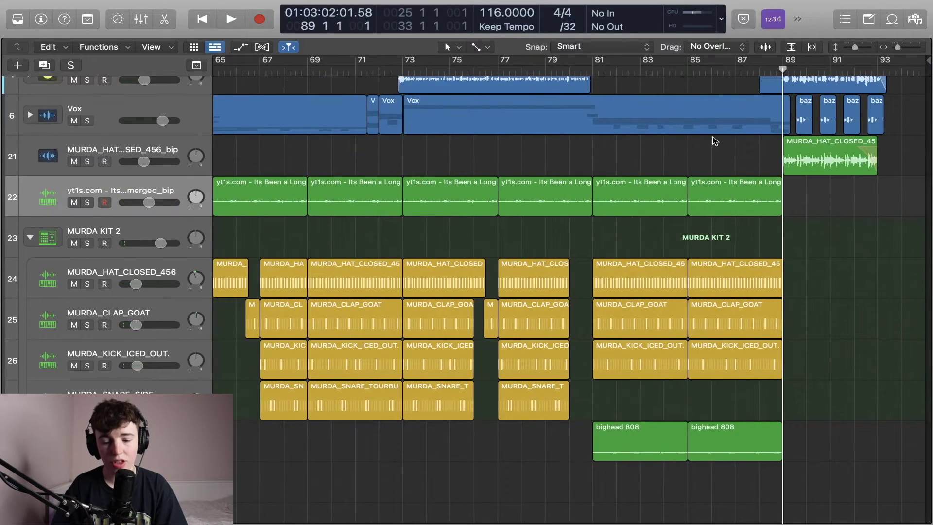
# - Solo the MURDA_HAT_CLOSED_456_bip audio track and play its outro region through to the end
pyautogui.click(87, 161)
pyautogui.press('space')
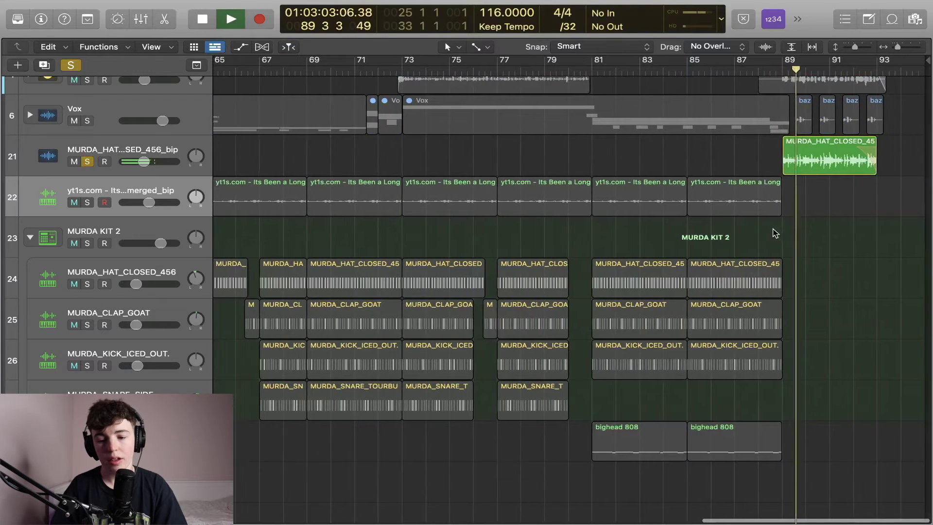
pyautogui.scroll(5, 776, 233)
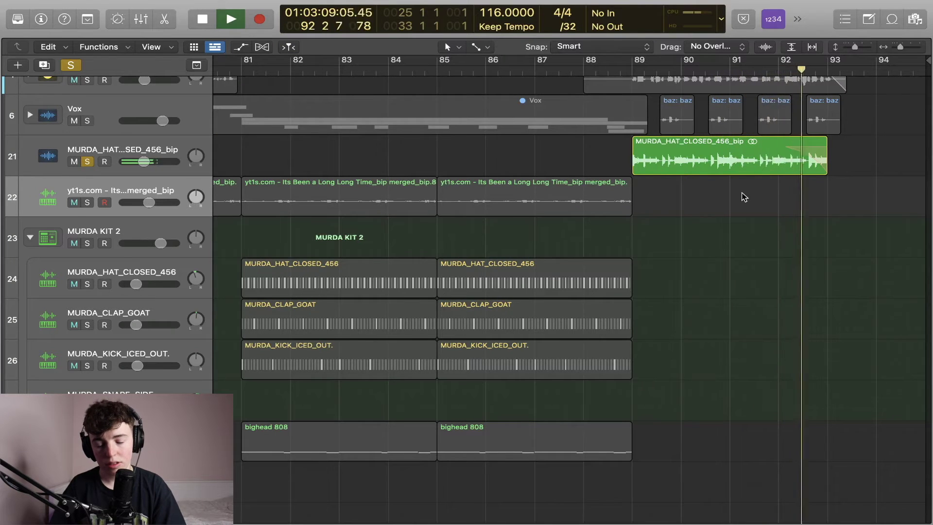
pyautogui.press('space')
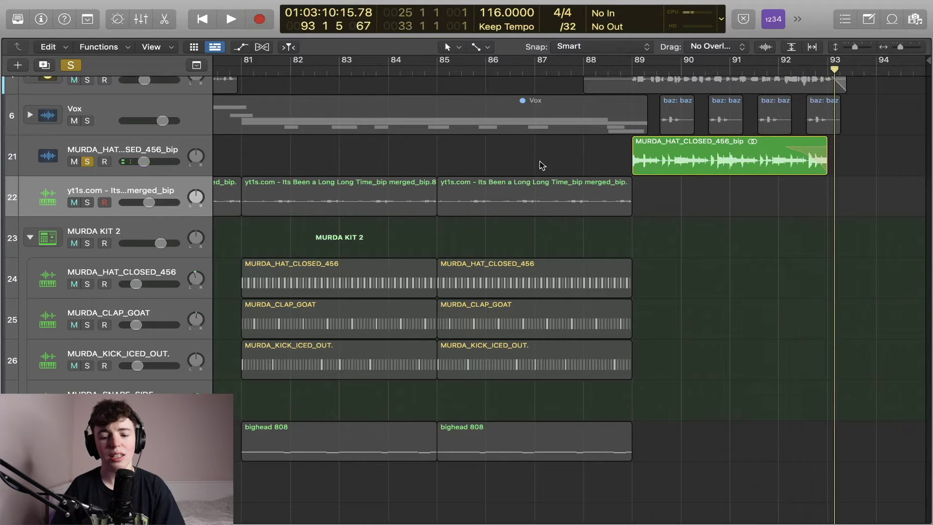
# - Duplicate the MURDA_HAT_CLOSED_456_bip track's setup and copy its outro region onto the new track beneath it
pyautogui.click(120, 155)
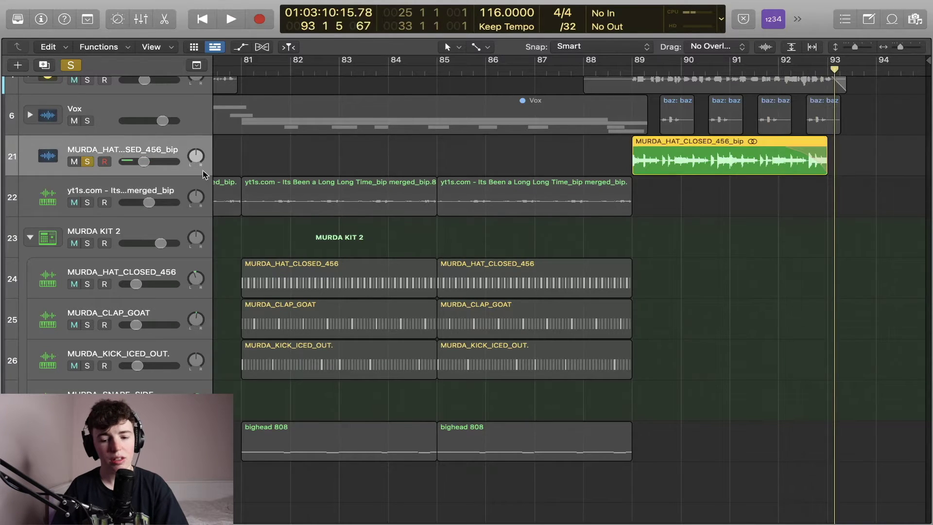
pyautogui.press('super+d')
pyautogui.moveTo(706, 165); pyautogui.dragTo(708, 197)
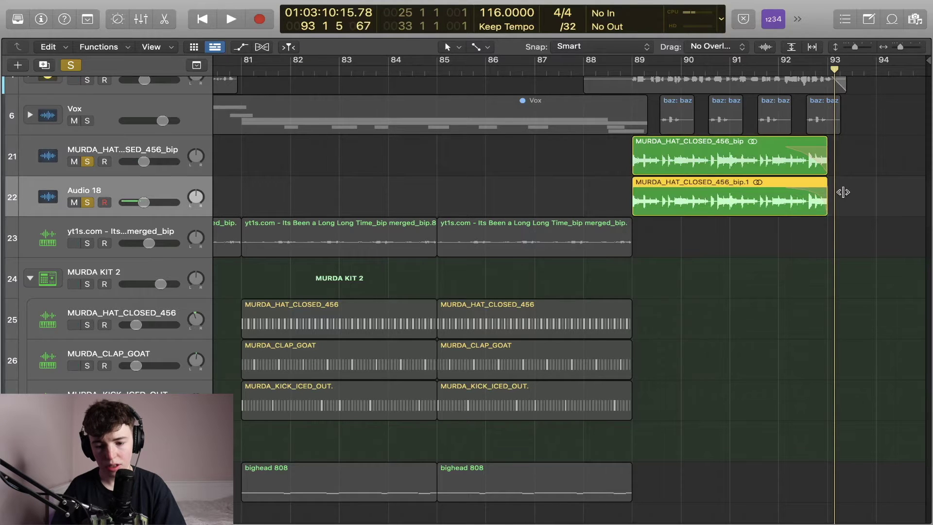
# - Use the Fade Tool to fade out the copied outro region from about bar 92, with the fade type set to Fade
pyautogui.click(477, 46)
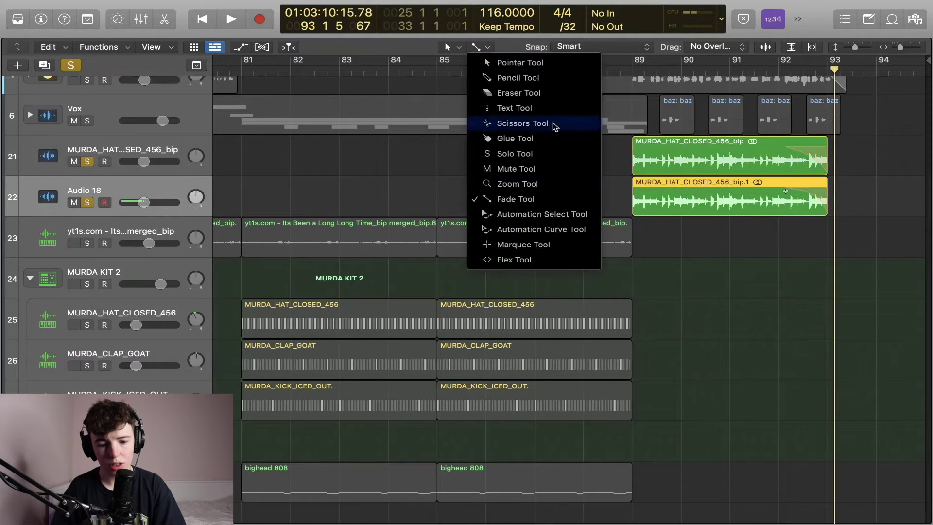
pyautogui.click(515, 199)
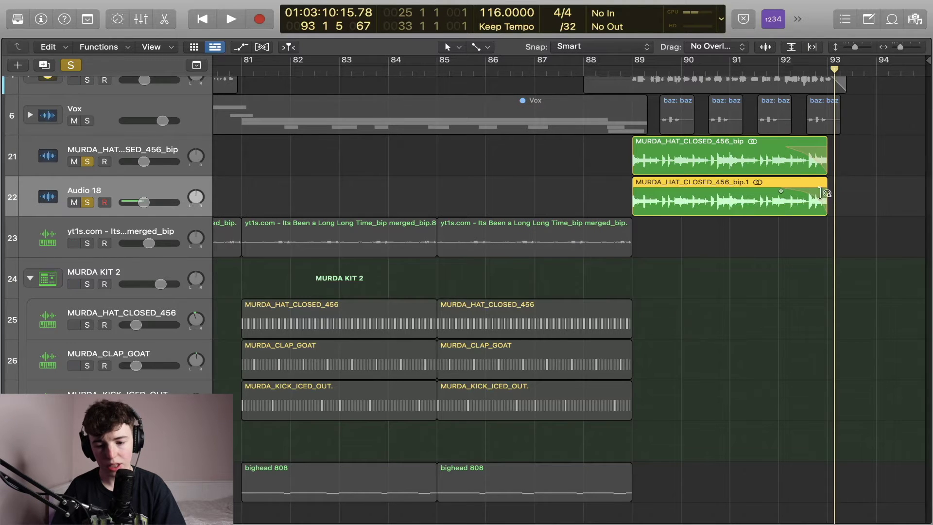
pyautogui.rightClick(826, 193)
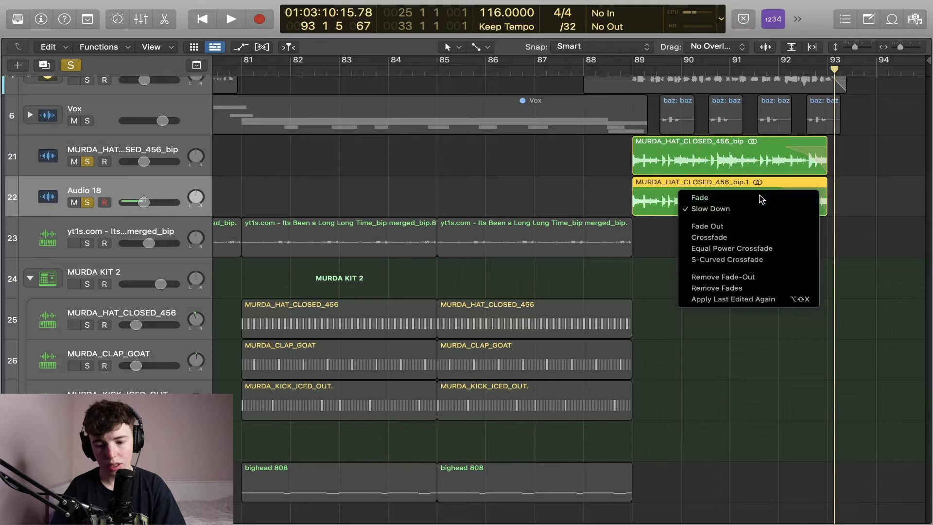
pyautogui.click(761, 198)
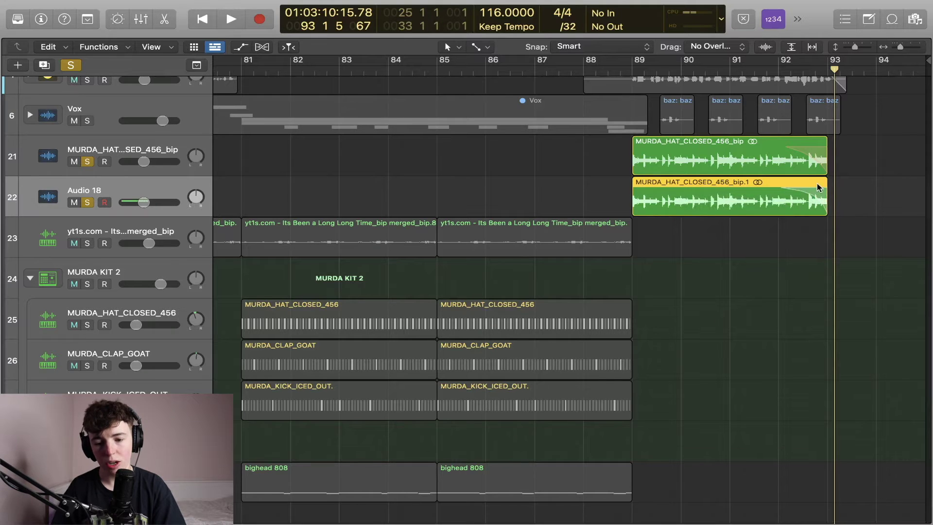
# - Unsolo and mute the original MURDA_HAT_CLOSED_456_bip track, and change the copied region's fade type to Slow Down
pyautogui.click(90, 161)
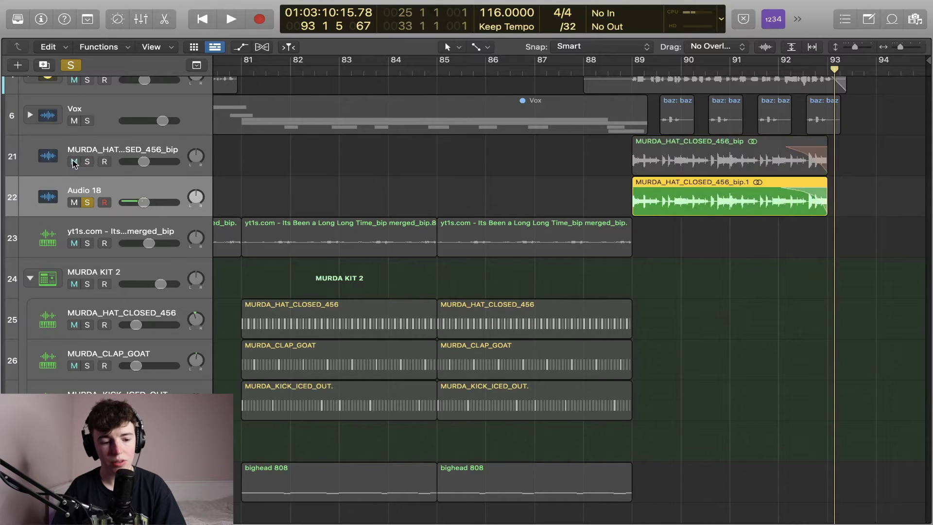
pyautogui.click(460, 244)
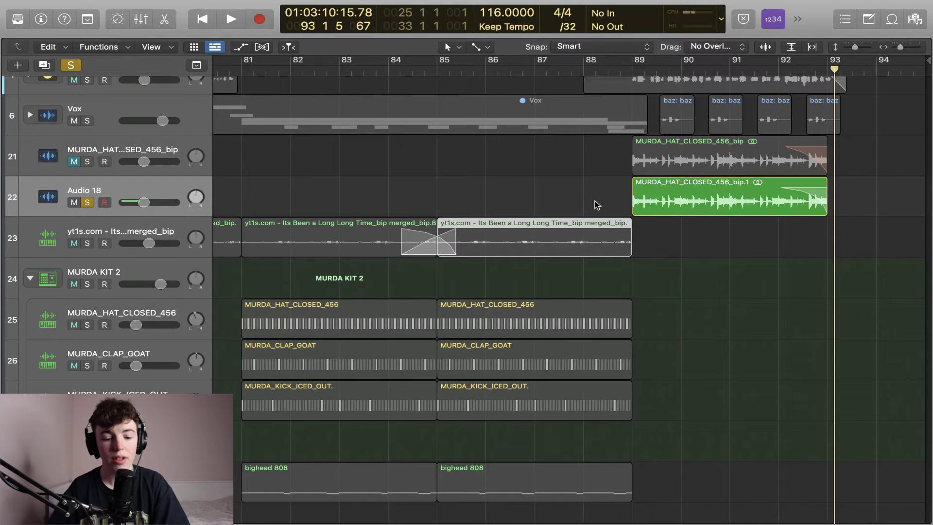
pyautogui.rightClick(818, 194)
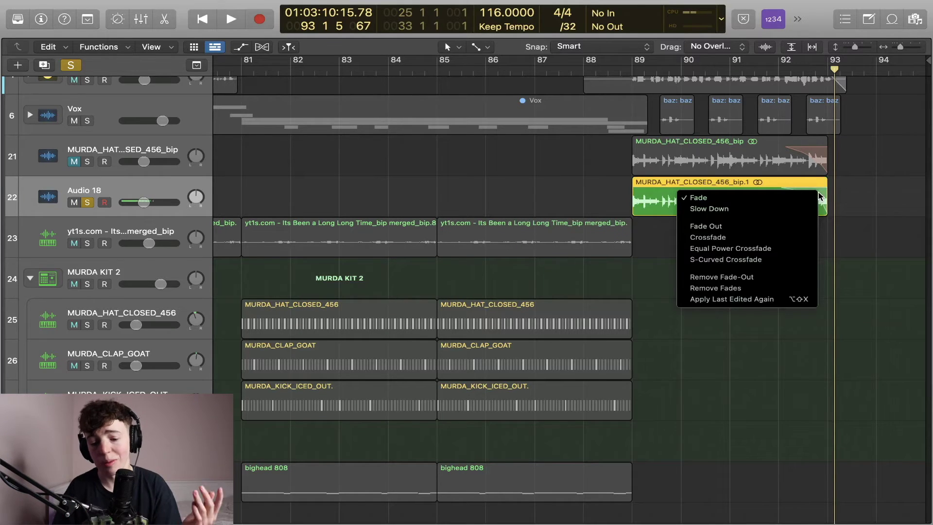
pyautogui.click(795, 210)
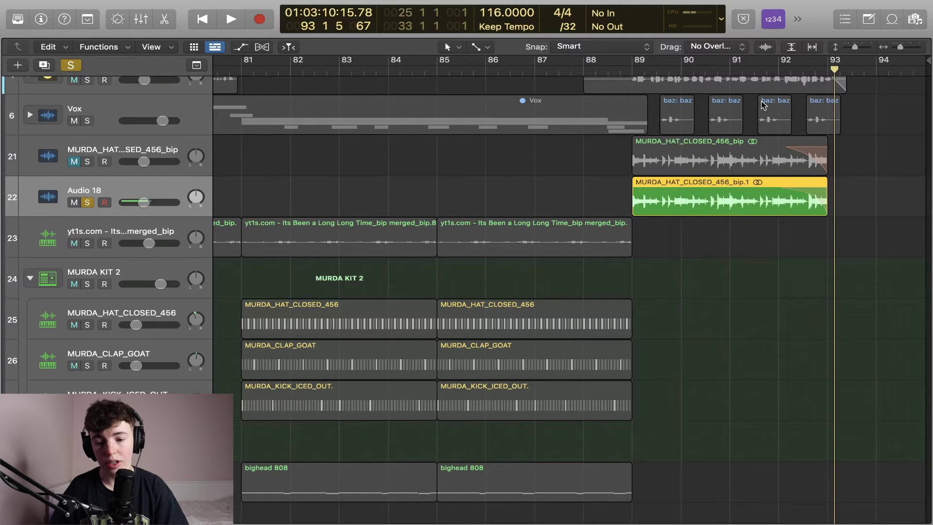
# - Play the end of the copied outro region from about bar 92 to audition its slow-down fade
pyautogui.press('space')
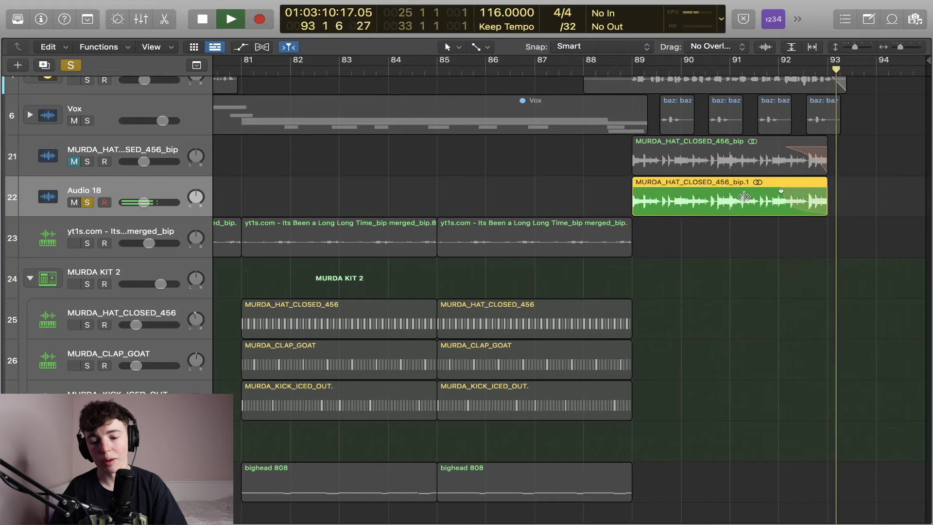
pyautogui.press('space')
pyautogui.press('space')
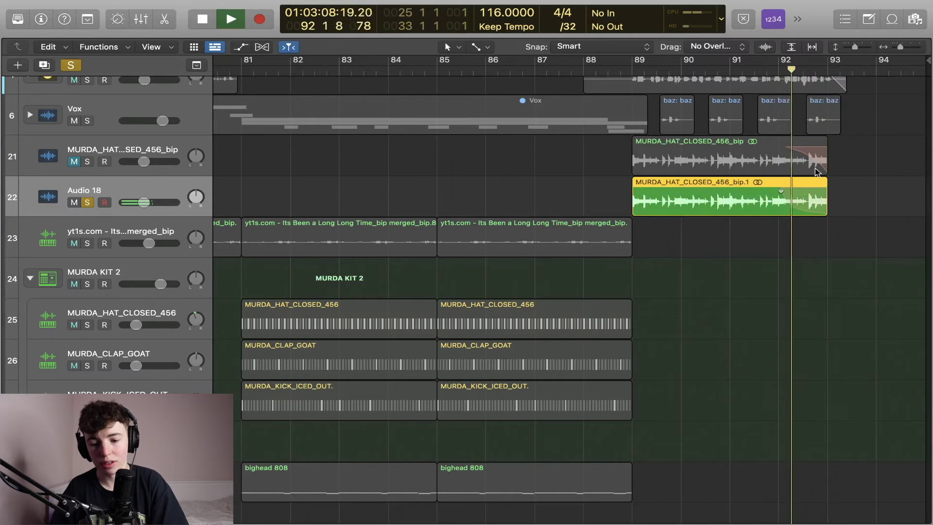
pyautogui.press('space')
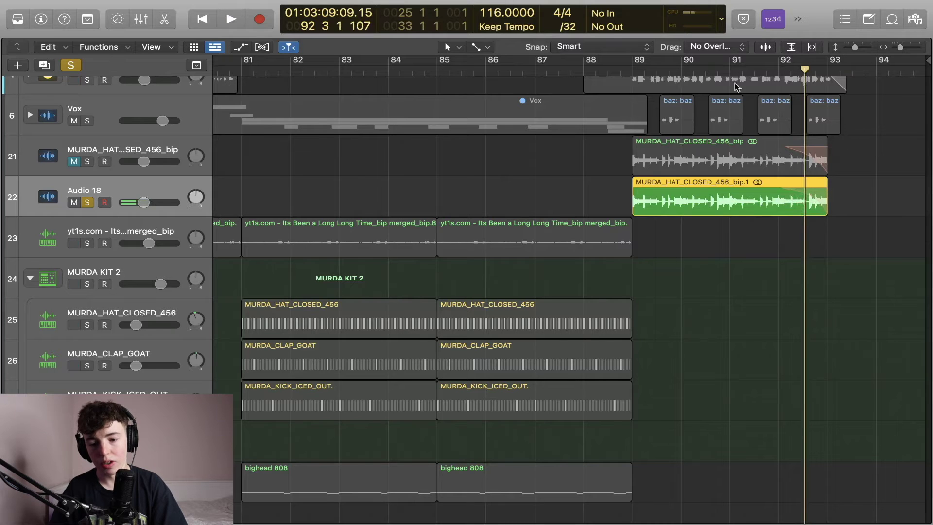
pyautogui.click(775, 67)
pyautogui.press('space')
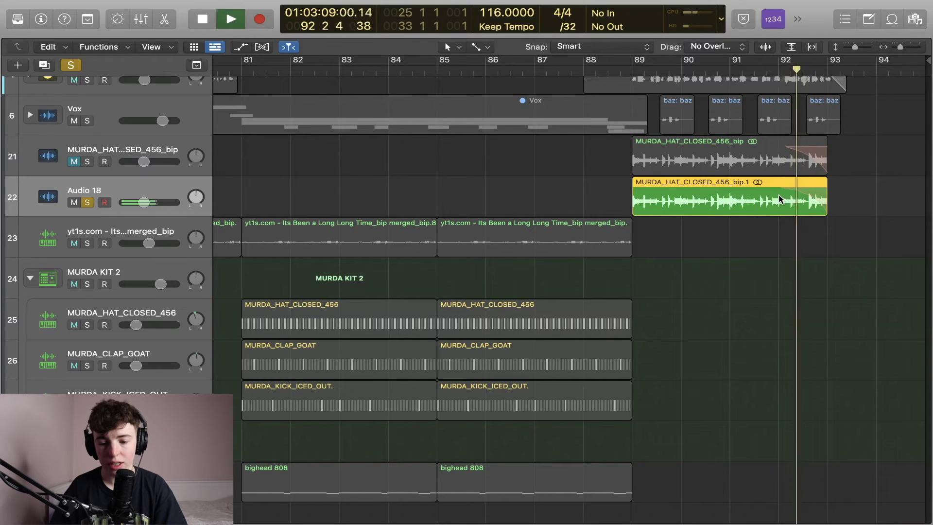
pyautogui.press('space')
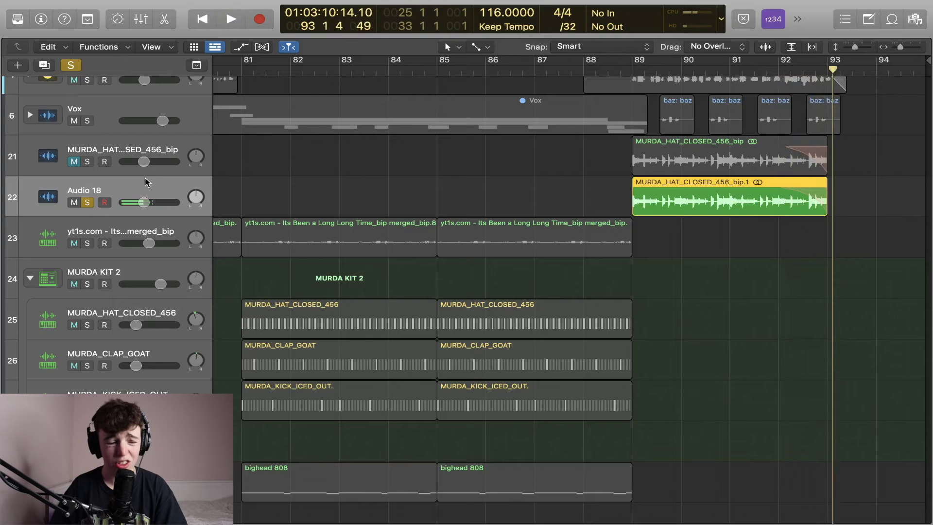
# - Delete the copied outro region together with its Audio 18 track
pyautogui.press('Delete')
pyautogui.press('Delete')
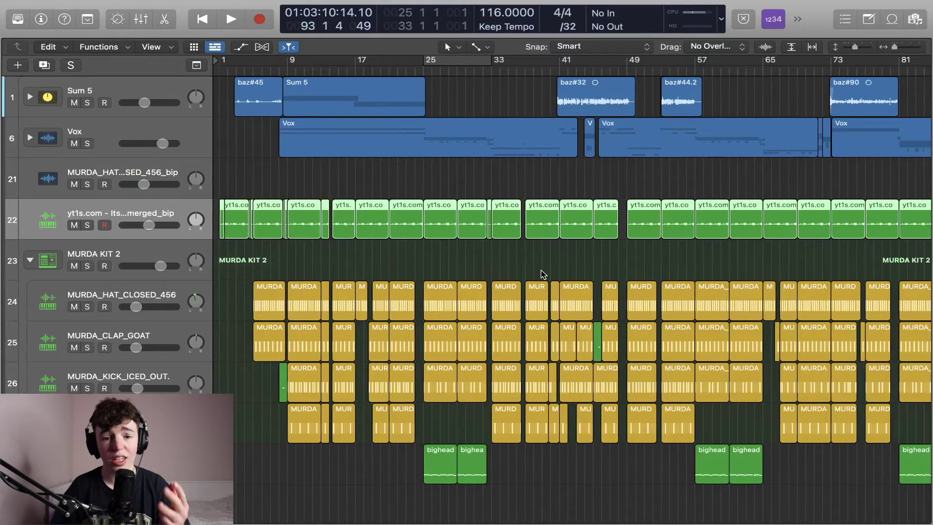
# - Collapse the MURDA KIT 2 track stack and deselect the sample regions
pyautogui.scroll(-5, 524, 277)
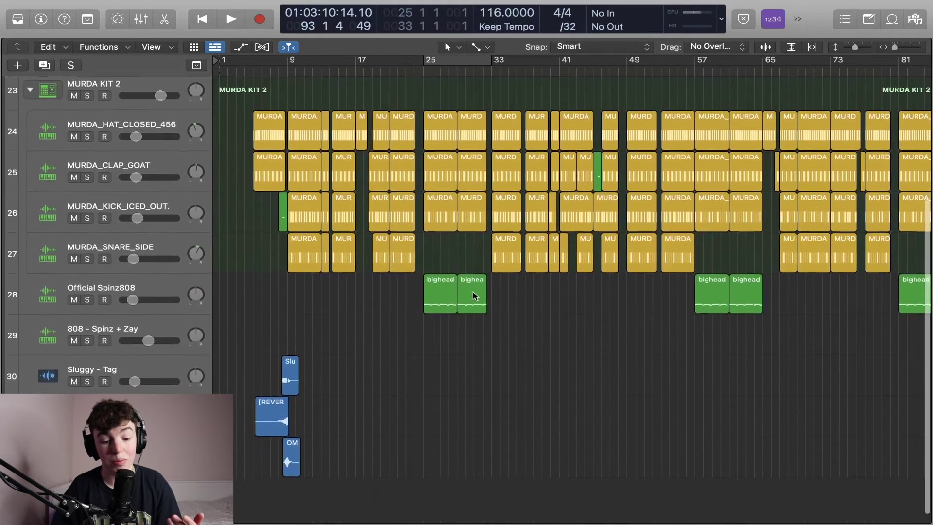
pyautogui.scroll(5, 585, 355)
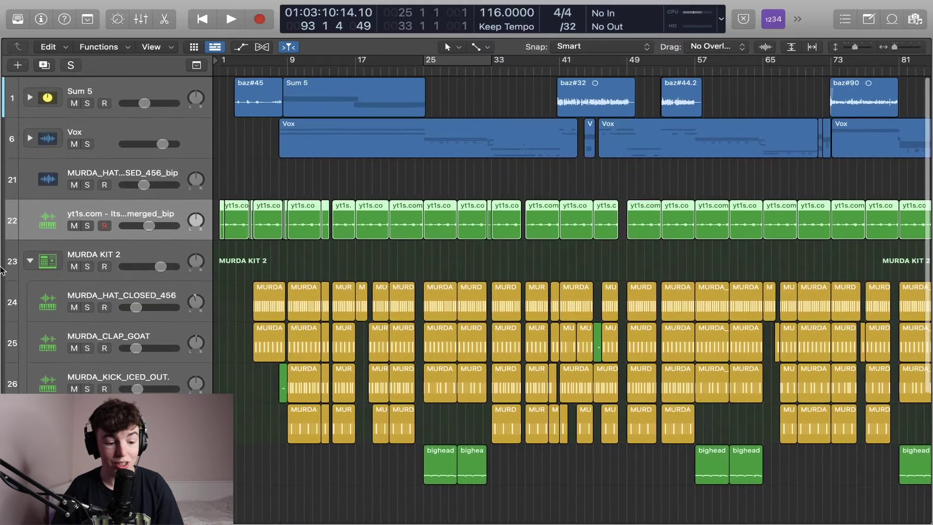
pyautogui.click(30, 261)
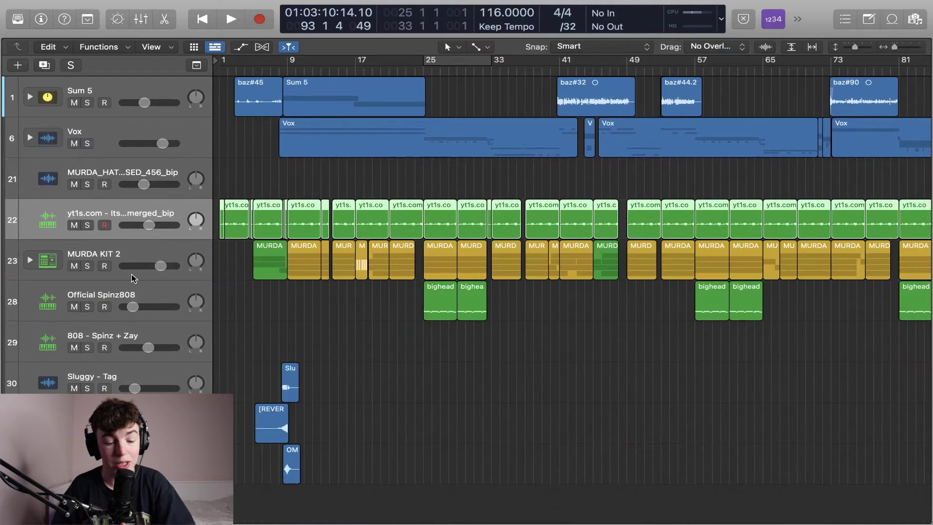
pyautogui.click(263, 185)
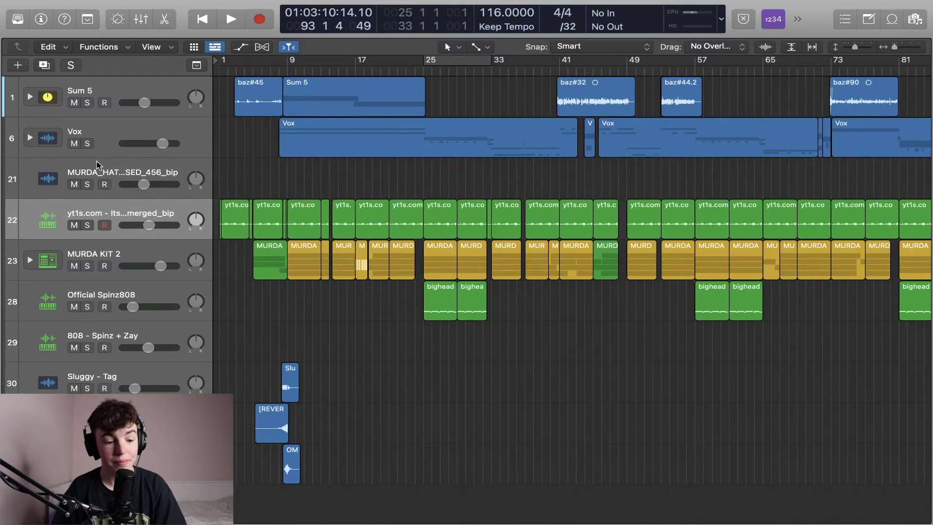
# - Expand the Vox and Sum 5 track stacks and look through the vocal, doubles and ad-lib tracks
pyautogui.click(30, 138)
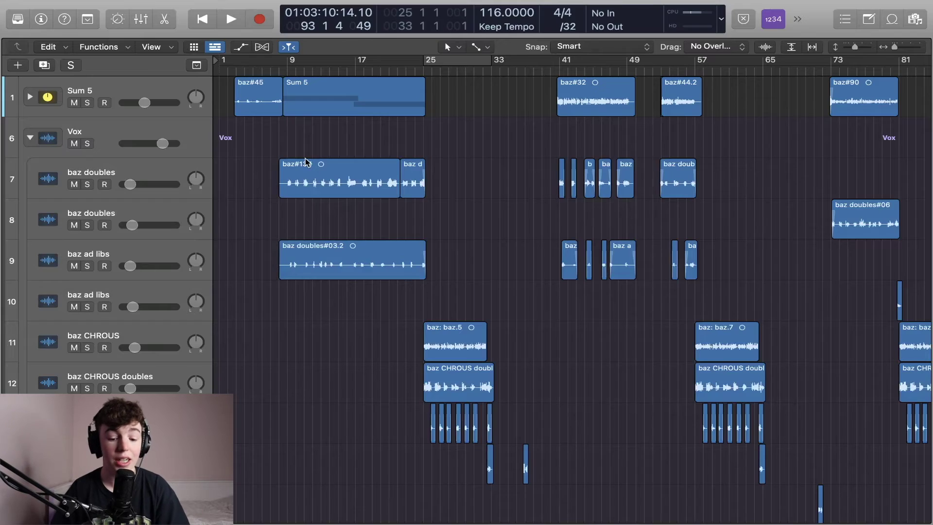
pyautogui.scroll(-10, 306, 162)
pyautogui.scroll(8, 306, 162)
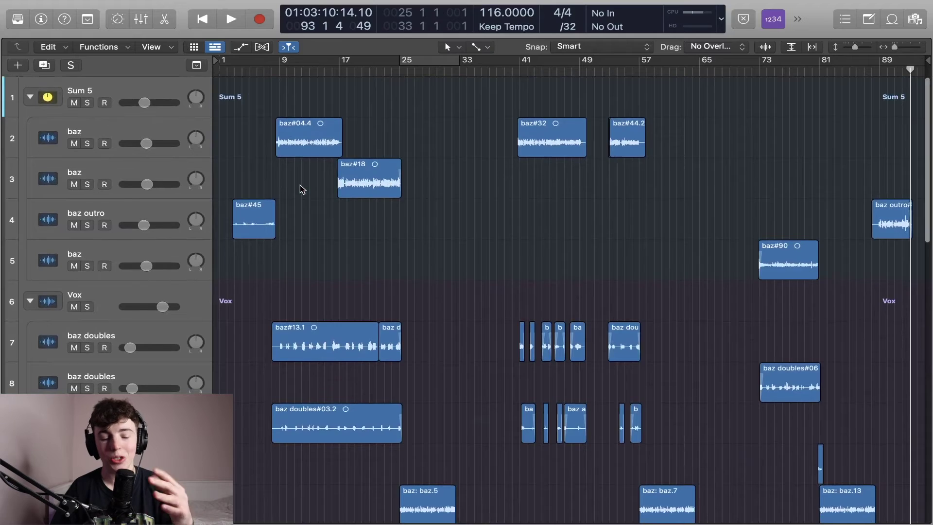
pyautogui.scroll(-5, 432, 245)
pyautogui.scroll(-1, 441, 251)
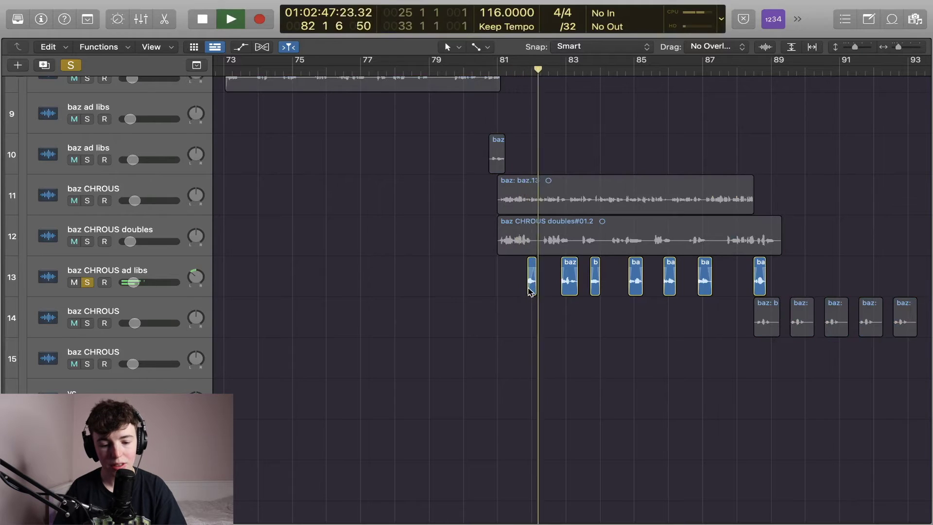
# - Select the soloed baz CHROUS ad libs track, show its channel strip in the inspector and audition its regions to about bar 84
pyautogui.press('space')
pyautogui.click(136, 272)
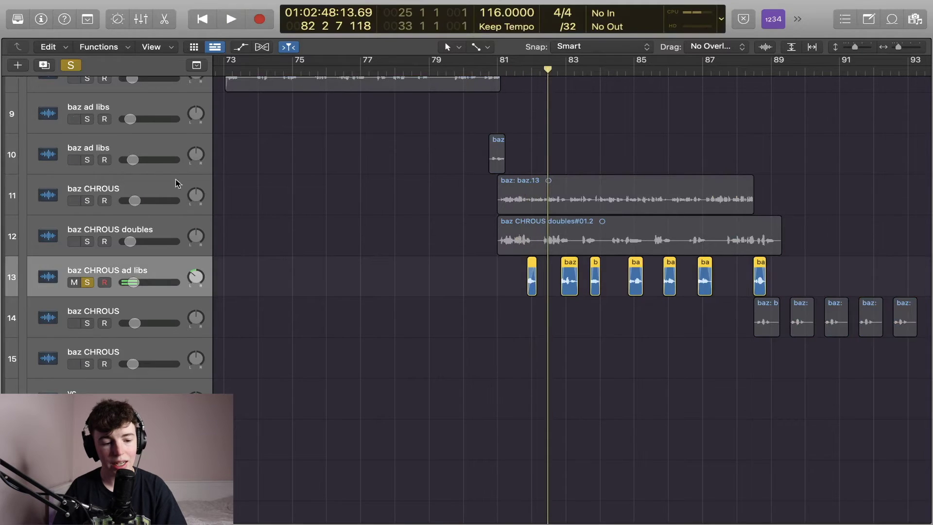
pyautogui.click(41, 19)
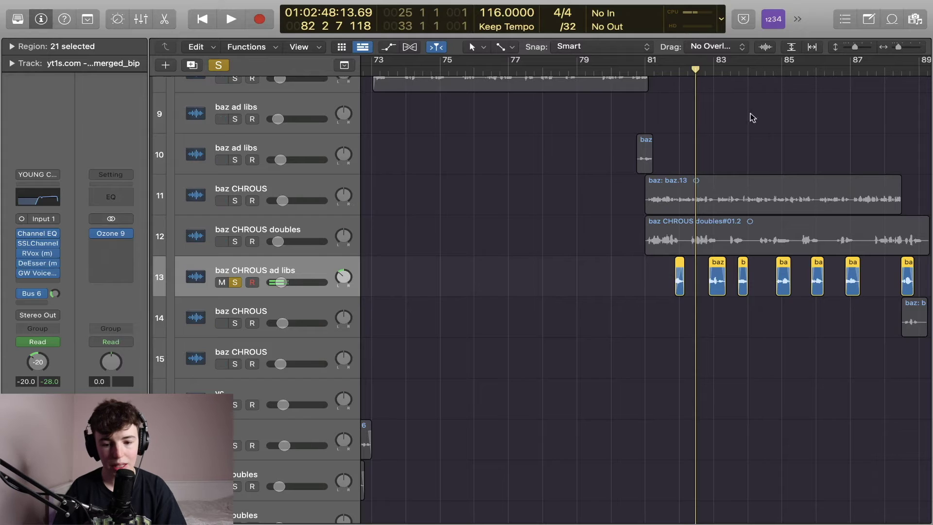
pyautogui.press('space')
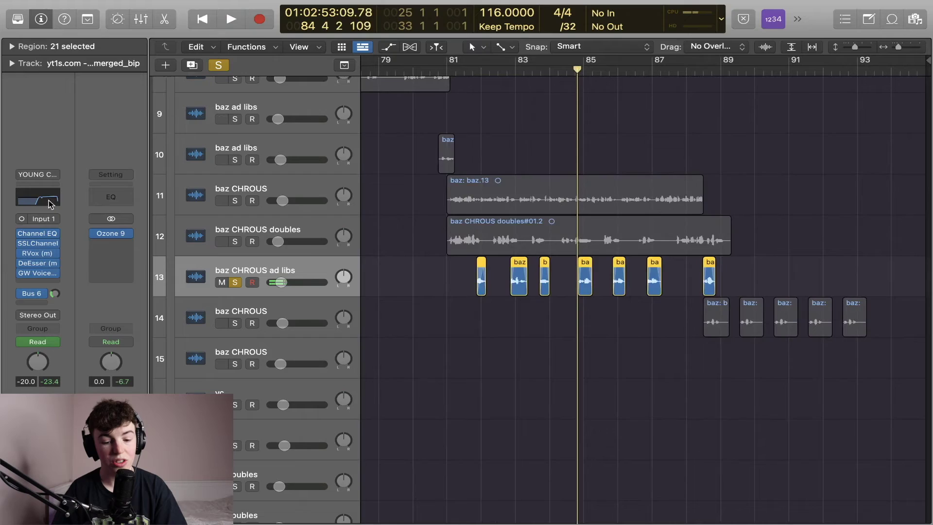
# - Hide the open plug-in windows and open the SSLChannel plug-in on the baz CHROUS ad libs channel strip
pyautogui.press('v')
pyautogui.click(301, 150)
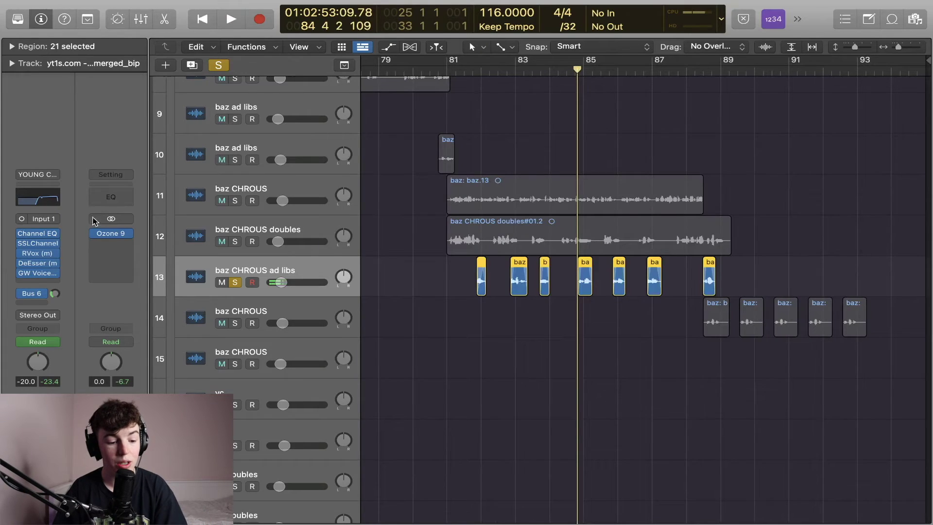
pyautogui.click(38, 243)
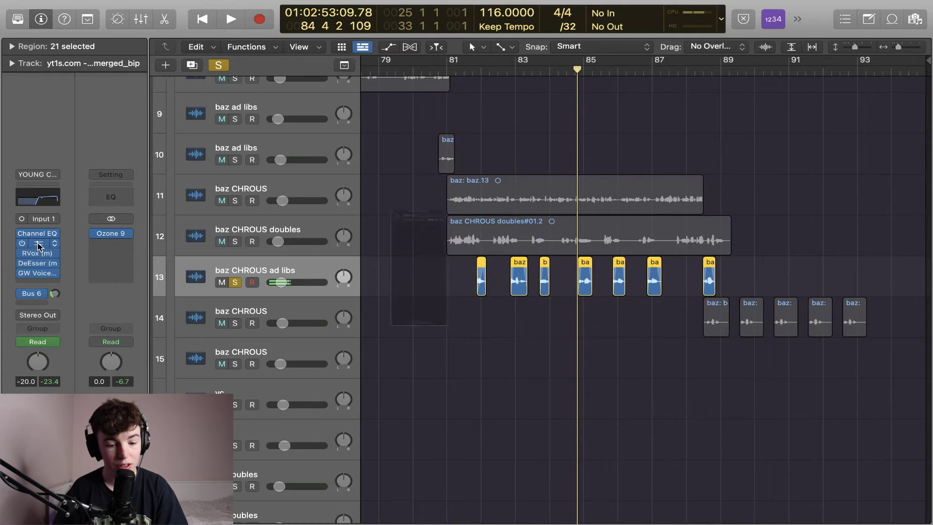
# - Look through the factory presets of the SSLChannel plug-in on the baz CHROUS ad libs track, keep Radio Vox, and close its window
pyautogui.moveTo(473, 155); pyautogui.dragTo(443, 30)
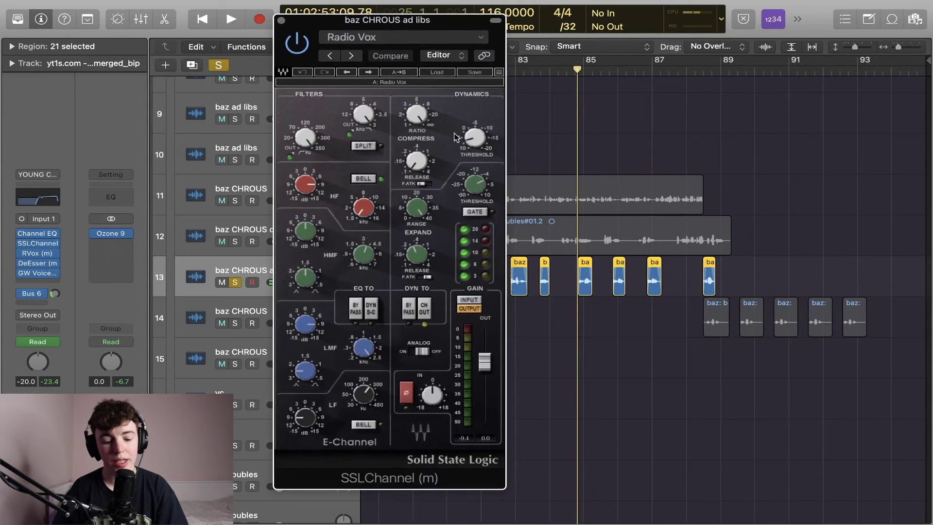
pyautogui.click(381, 38)
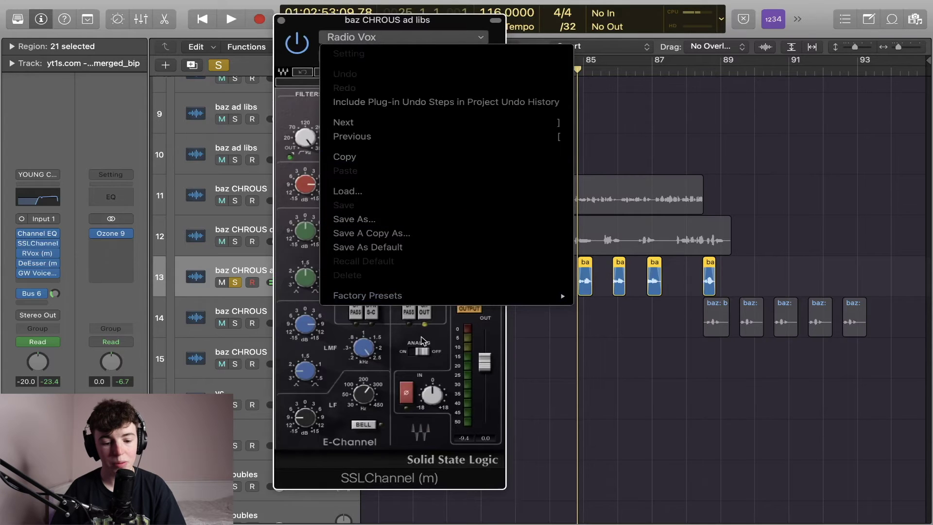
pyautogui.moveTo(406, 297)
pyautogui.scroll(-20, 634, 287)
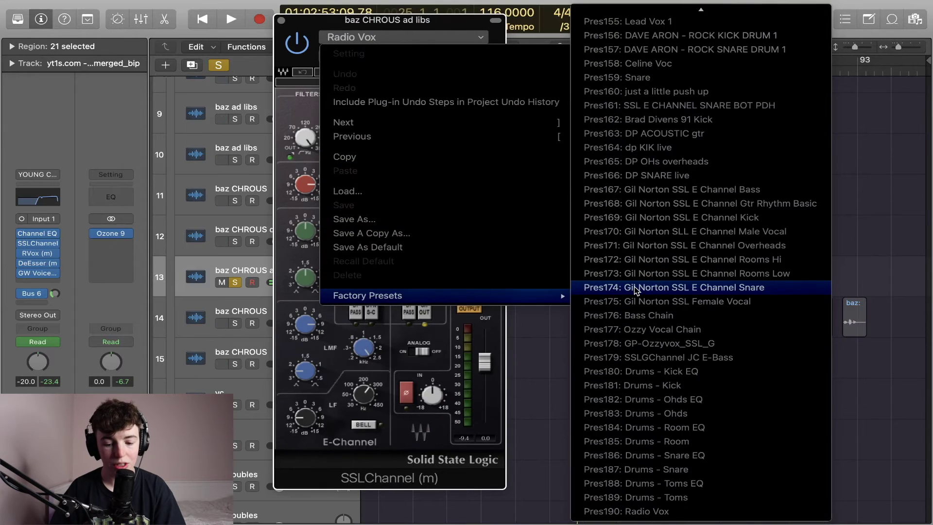
pyautogui.click(878, 172)
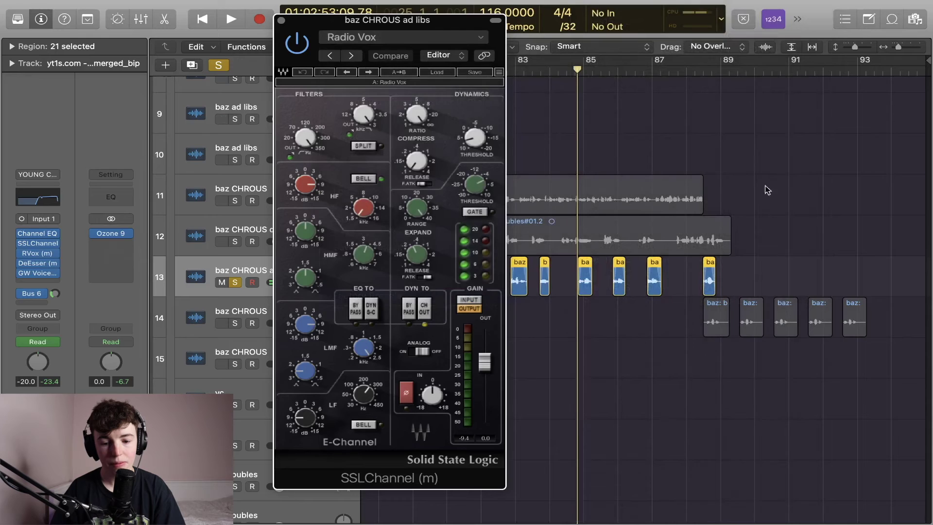
pyautogui.click(281, 21)
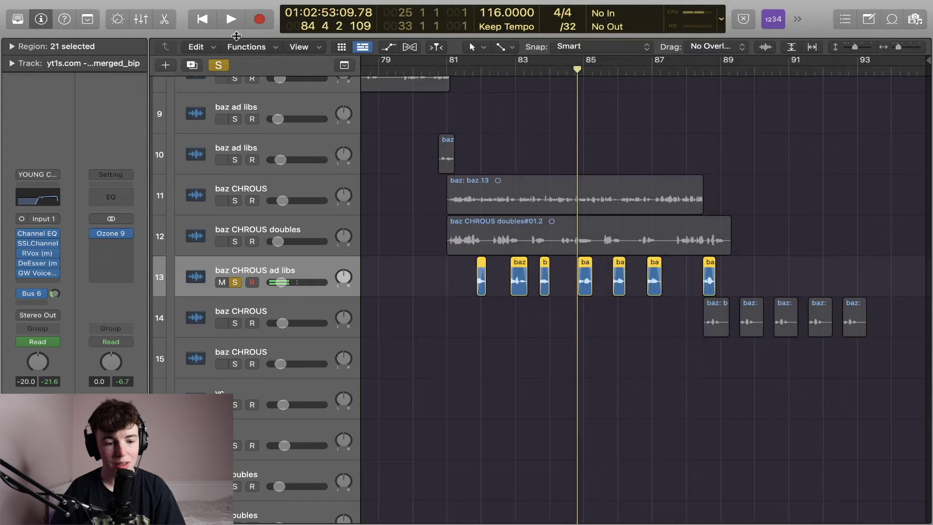
# - Clear all solos, deselect the regions, and audition the layered chorus vocals with the beat from about bar 81 to bar 85
pyautogui.click(219, 65)
pyautogui.click(720, 152)
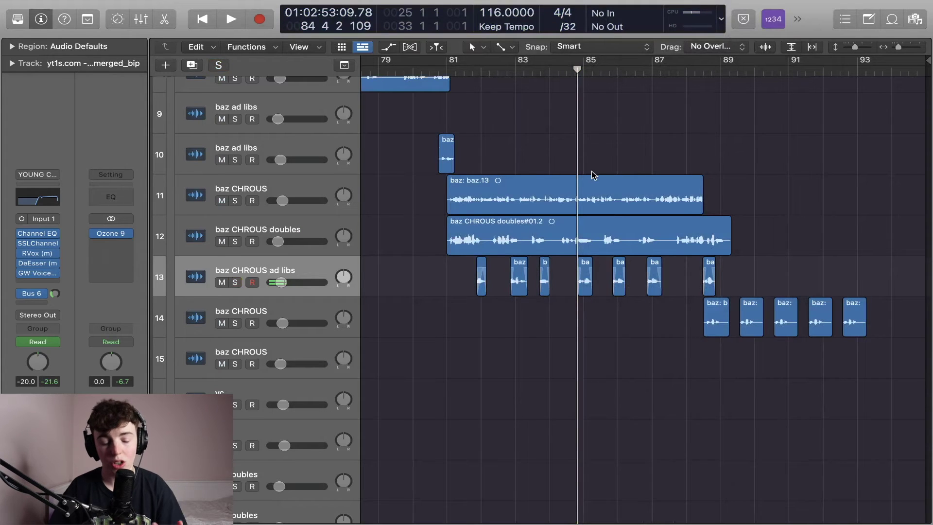
pyautogui.click(472, 71)
pyautogui.press('space')
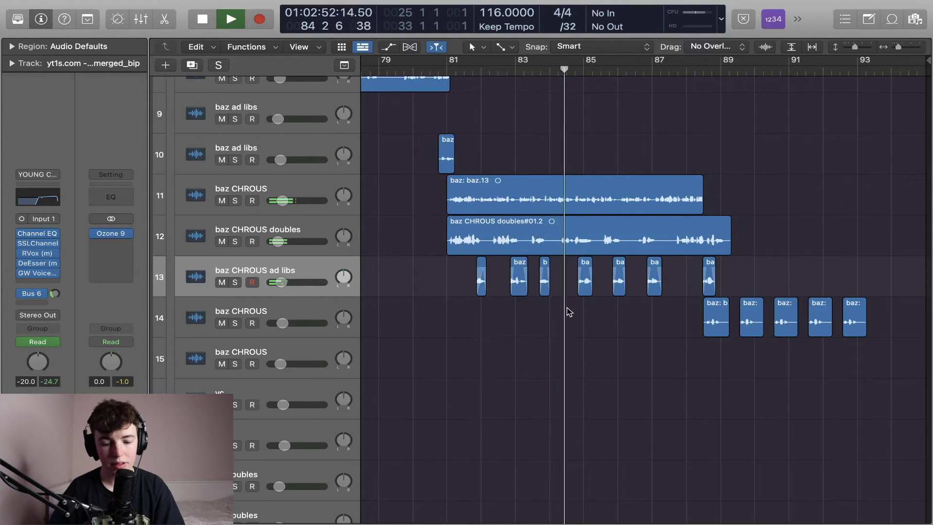
pyautogui.press('space')
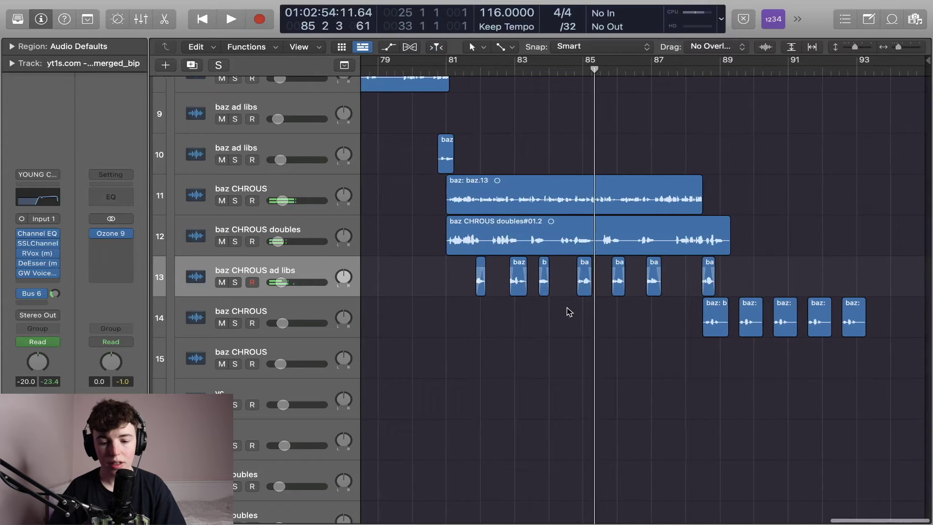
# - Solo the baz CHROUS track 14 and audition its short regions from bar 88 to about bar 90
pyautogui.click(694, 125)
pyautogui.click(236, 323)
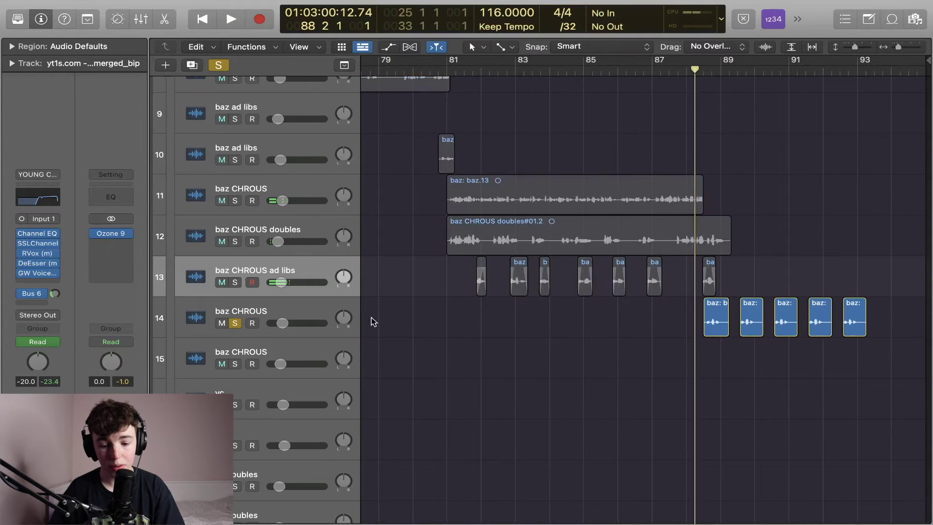
pyautogui.press('space')
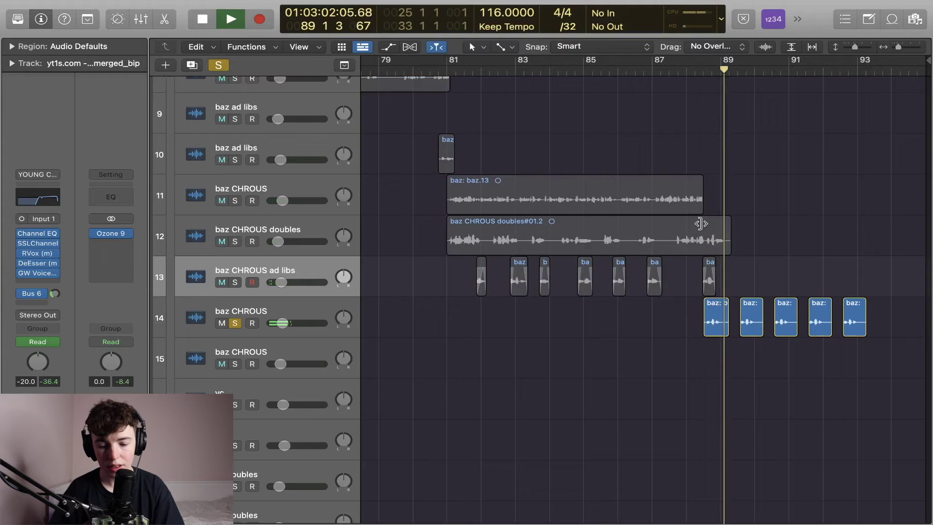
pyautogui.scroll(-5, 723, 316)
pyautogui.scroll(1, 723, 316)
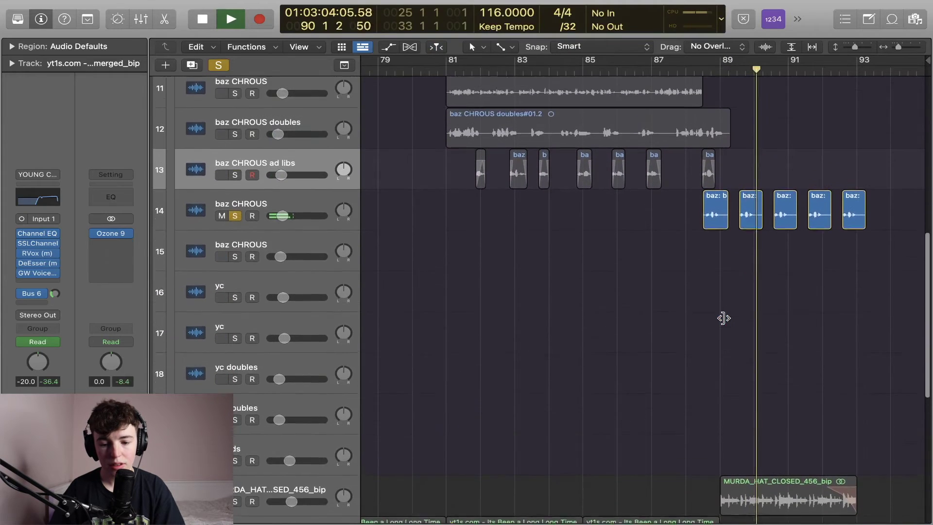
pyautogui.press('space')
# - Select the baz CHROUS track 14, view the settings of its Little AlterBoy plug-in, and close the plug-in window
pyautogui.click(261, 213)
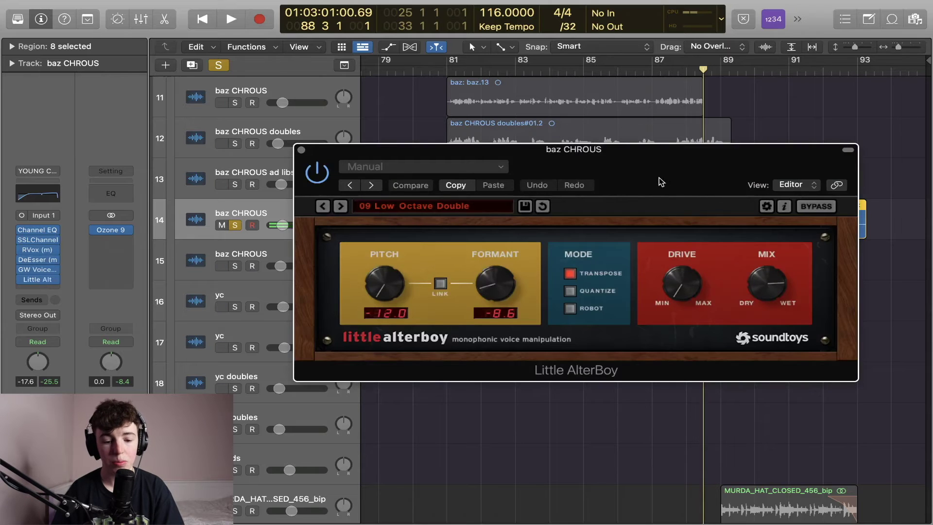
pyautogui.moveTo(661, 181); pyautogui.dragTo(564, 151)
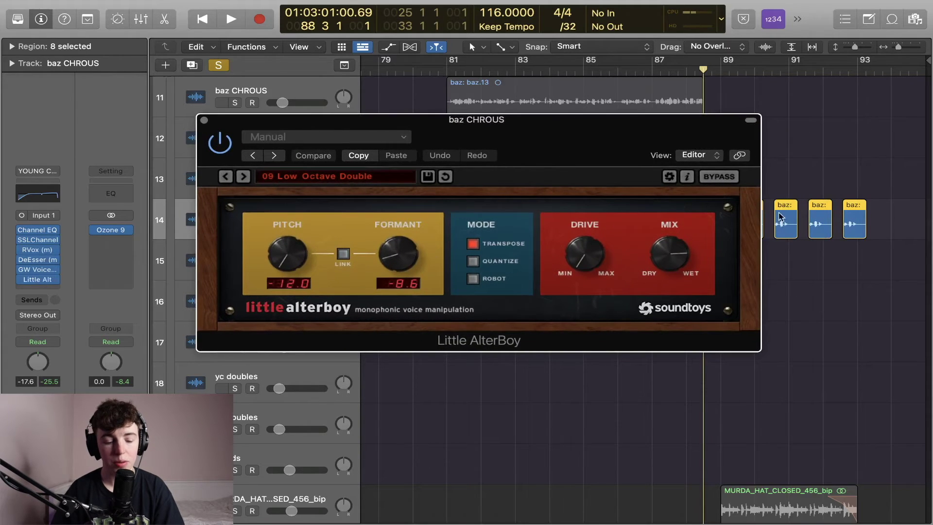
pyautogui.click(204, 120)
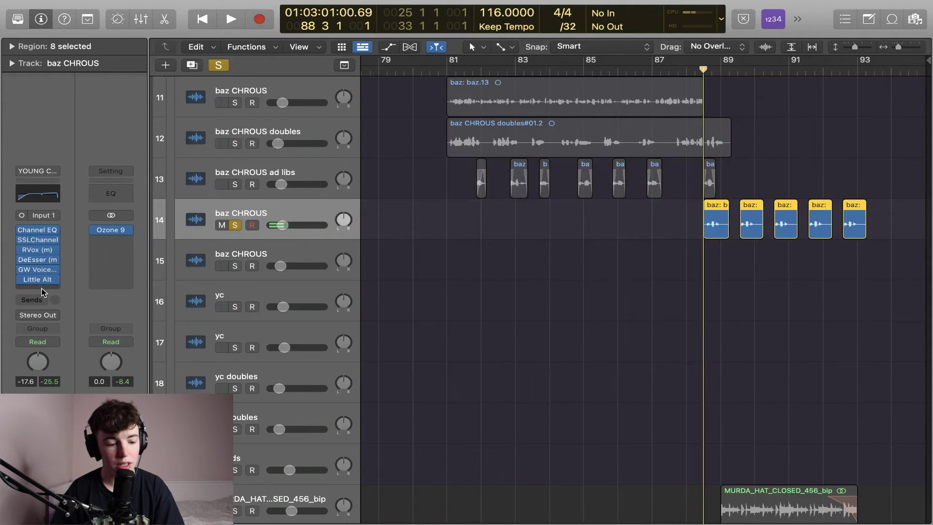
# - Insert the stereo Waves Doubler2 plug-in after Little AlterBoy on the baz CHROUS track 14
pyautogui.click(43, 290)
pyautogui.moveTo(46, 512)
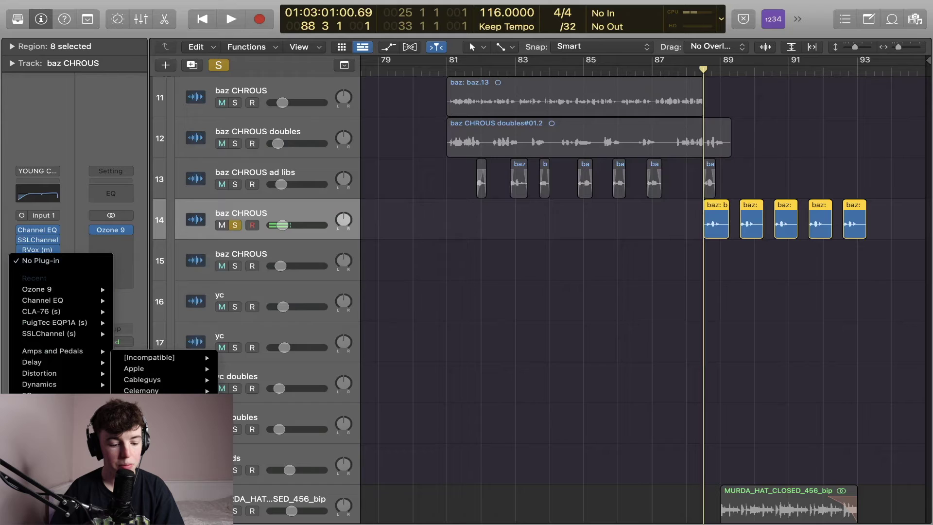
pyautogui.moveTo(145, 511)
pyautogui.moveTo(278, 482)
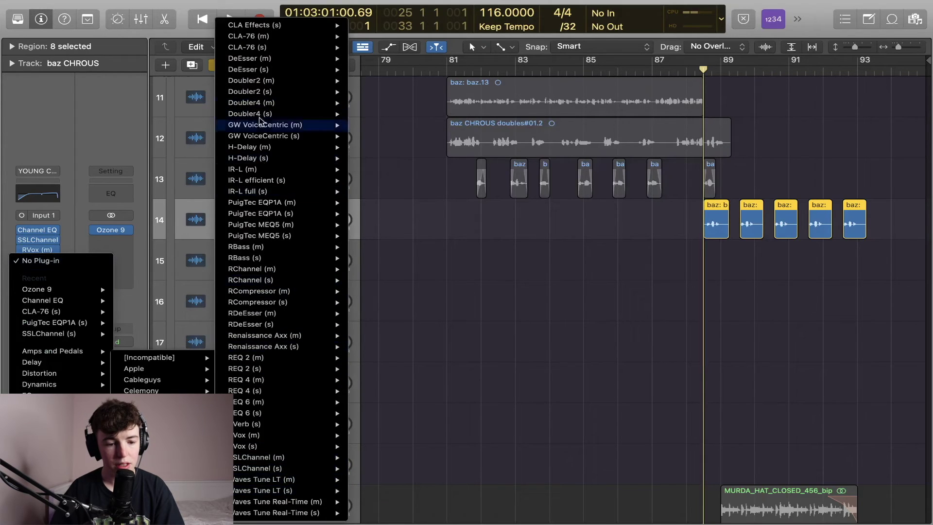
pyautogui.moveTo(280, 171)
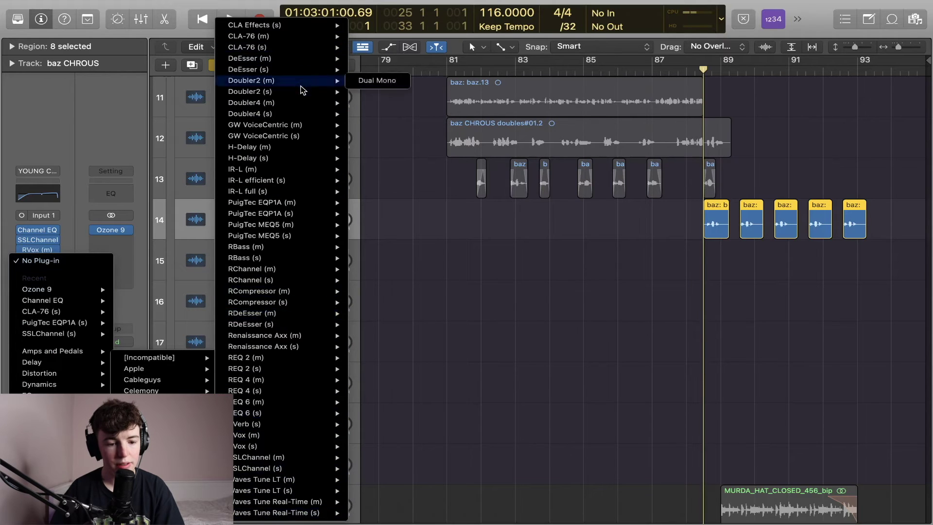
pyautogui.moveTo(304, 92)
pyautogui.click(375, 92)
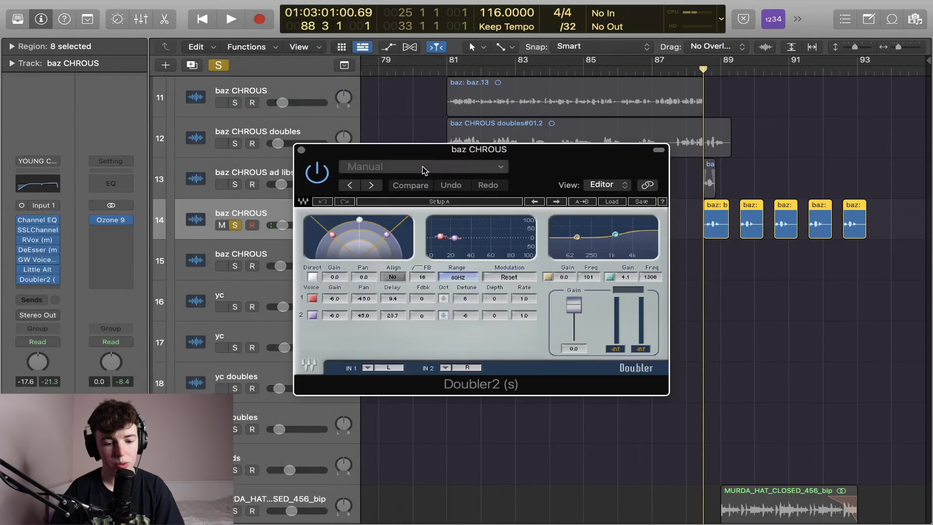
# - Load the DarkFader'sBigBrother factory preset in Doubler2 and close the plug-in window
pyautogui.click(420, 167)
pyautogui.moveTo(401, 425)
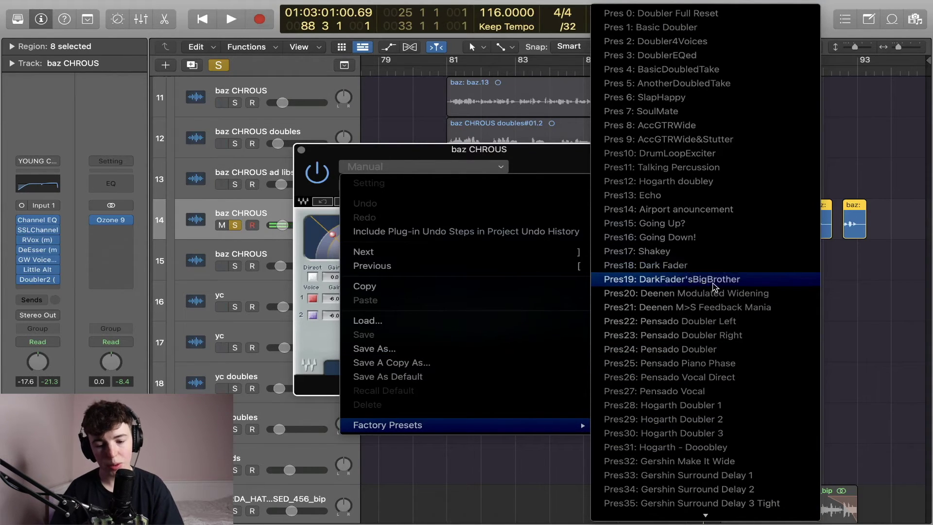
pyautogui.click(713, 282)
pyautogui.click(300, 150)
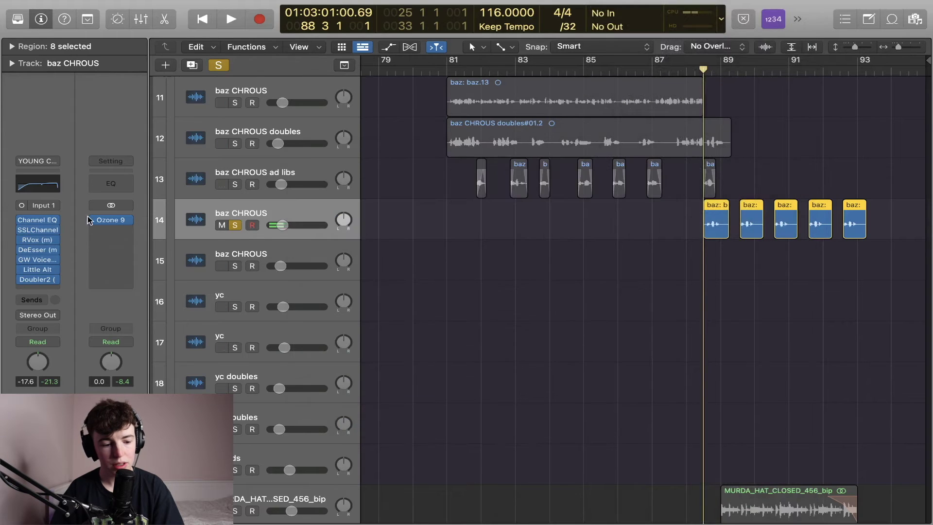
# - Audition the soloed baz CHROUS regions to about bar 91, comparing the sound with Little AlterBoy and Doubler2 switched on and off
pyautogui.press('space')
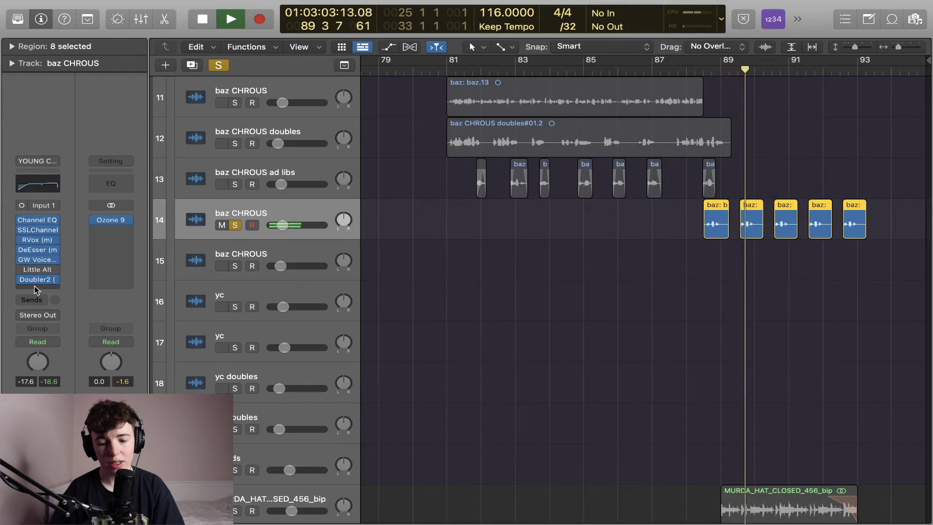
pyautogui.press('space')
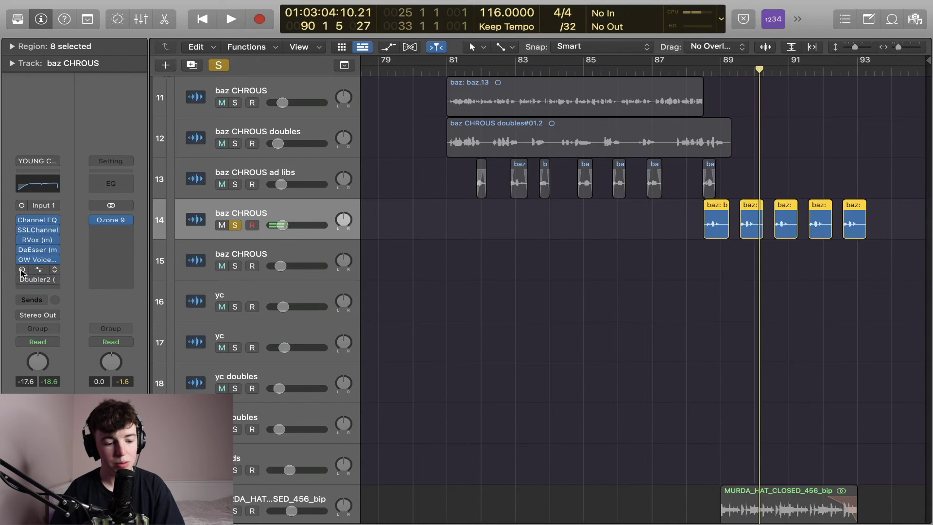
pyautogui.press('space')
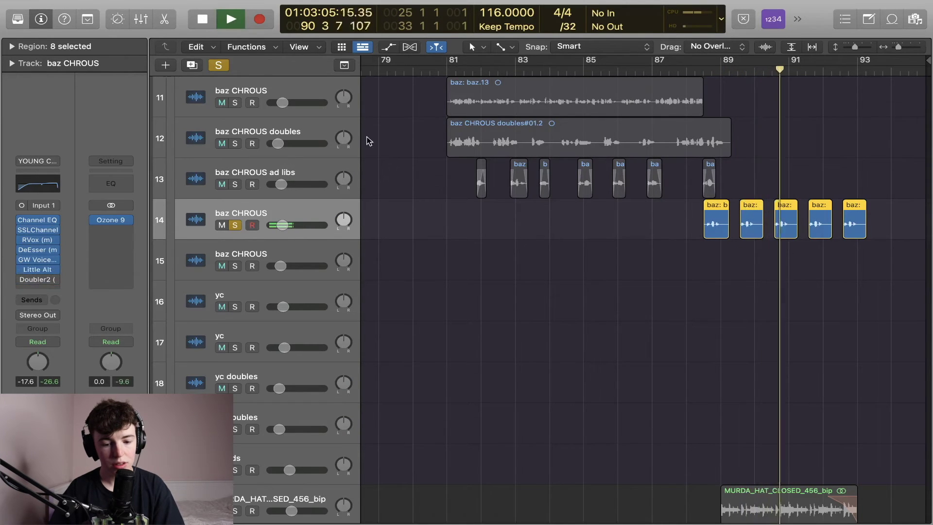
pyautogui.press('space')
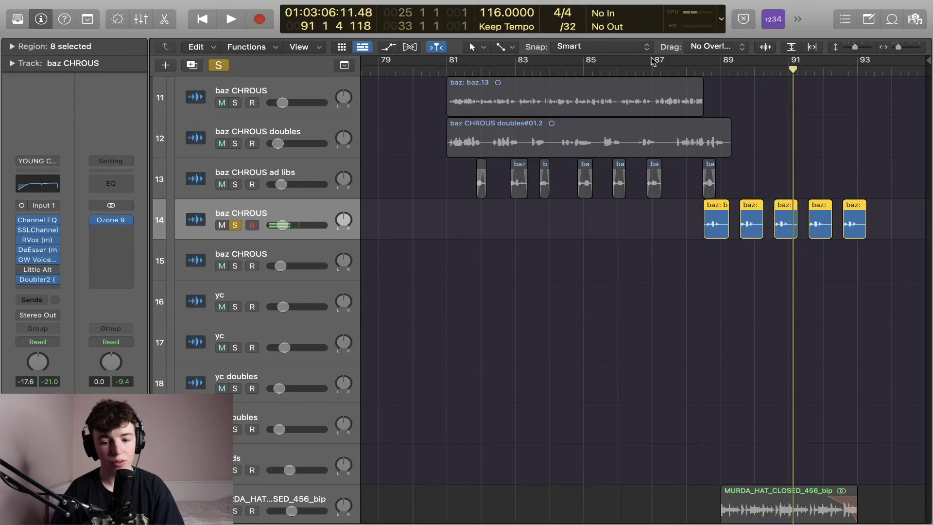
# - Open Doubler2 on the baz CHROUS track, play from bar 88, and switch to the preset after DarkFader'sBigBrother
pyautogui.click(700, 68)
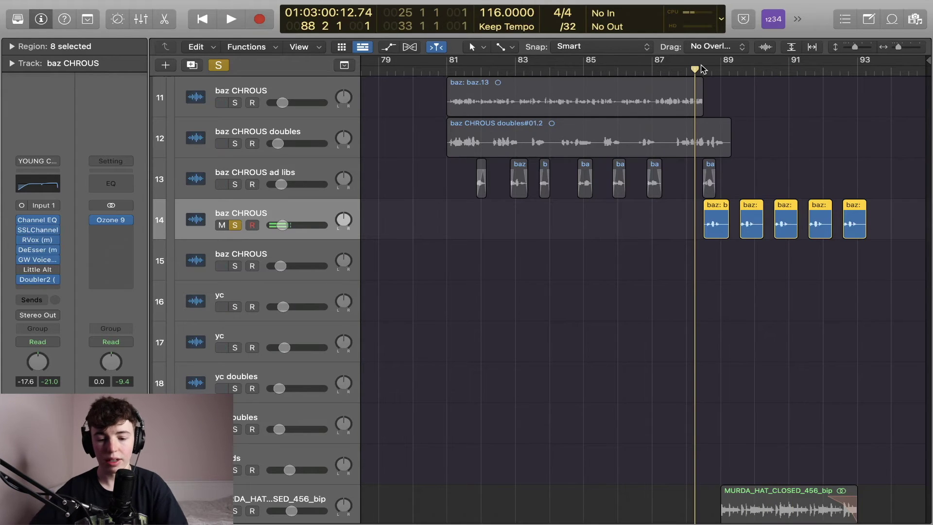
pyautogui.click(34, 281)
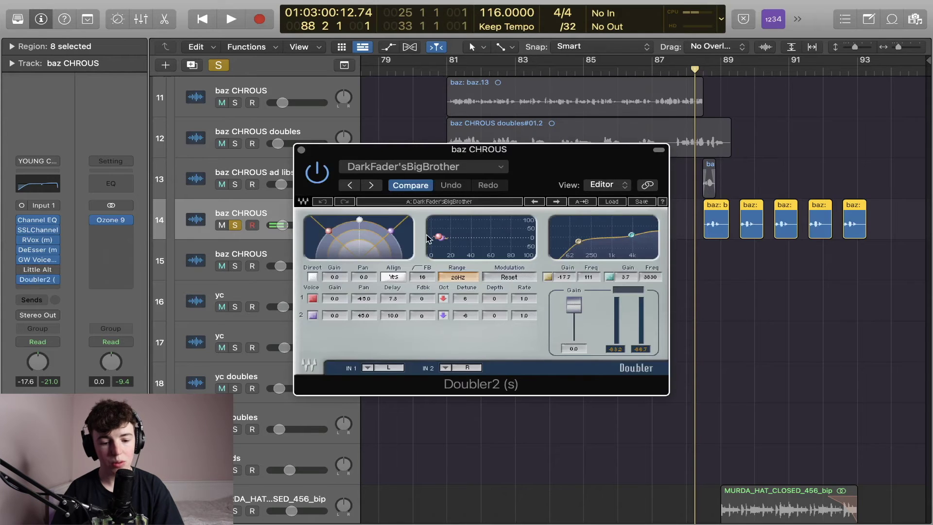
pyautogui.press('space')
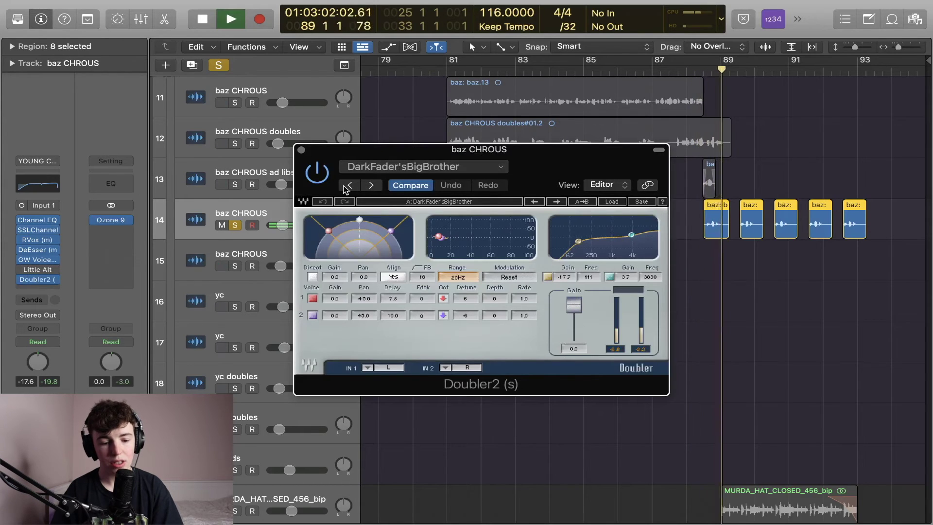
pyautogui.click(370, 185)
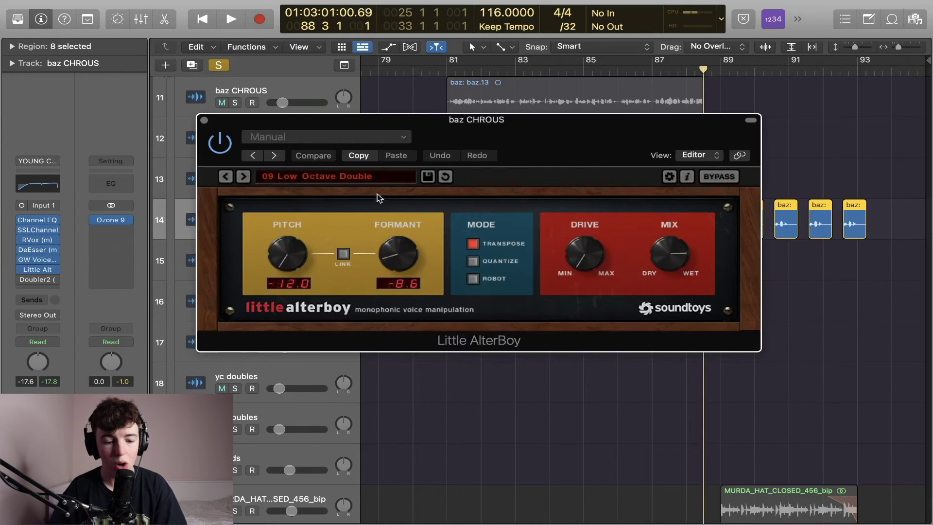
# - Audition Little AlterBoy presets on the baz CHROUS regions from bar 88, stepping back from 08 High Octave Double to 02 Hard Tune Drive
pyautogui.click(226, 179)
pyautogui.press('space')
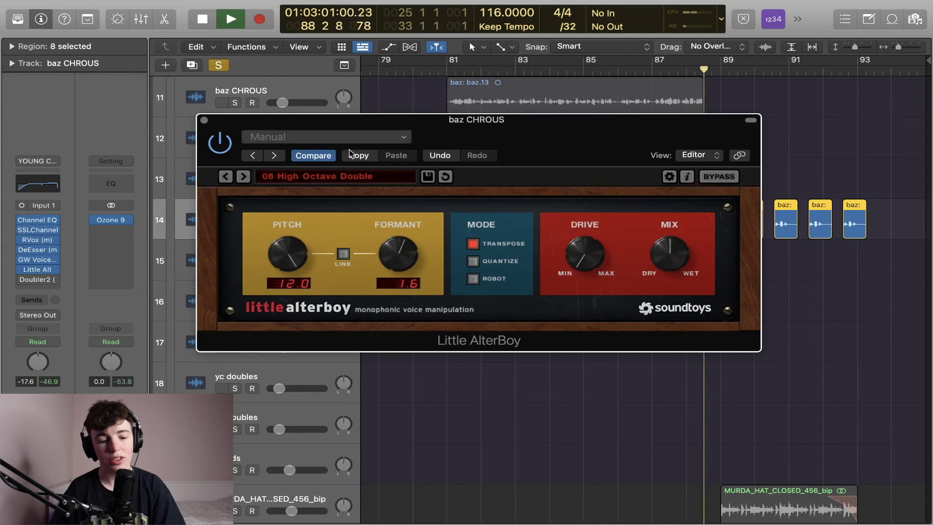
pyautogui.click(226, 178)
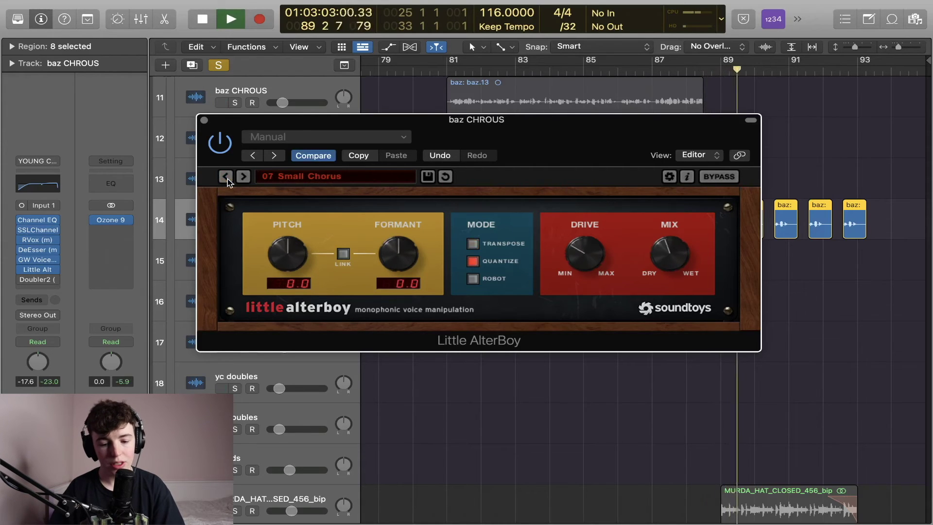
pyautogui.click(225, 178)
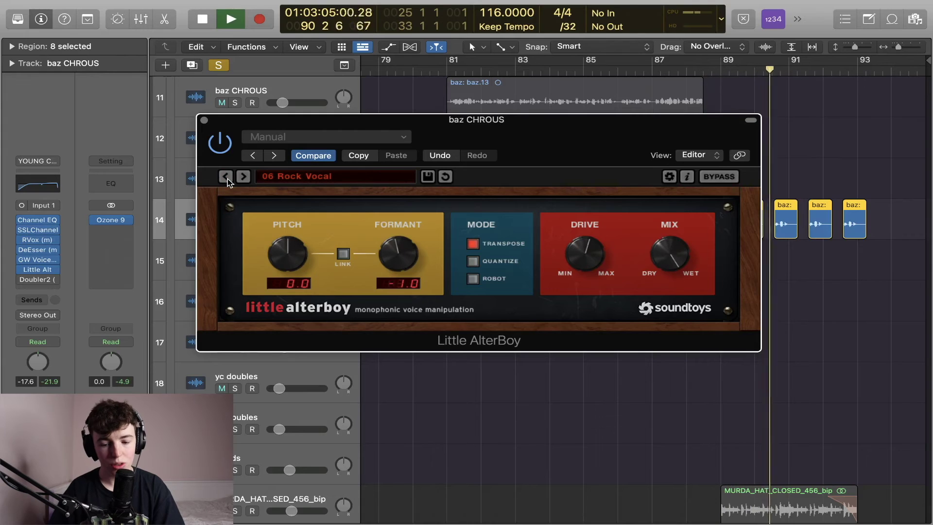
pyautogui.click(226, 177)
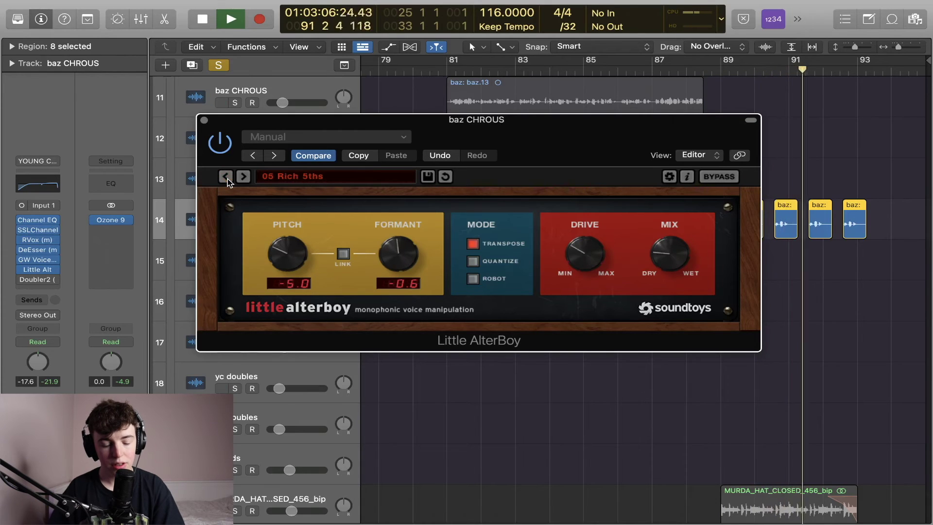
pyautogui.click(226, 177)
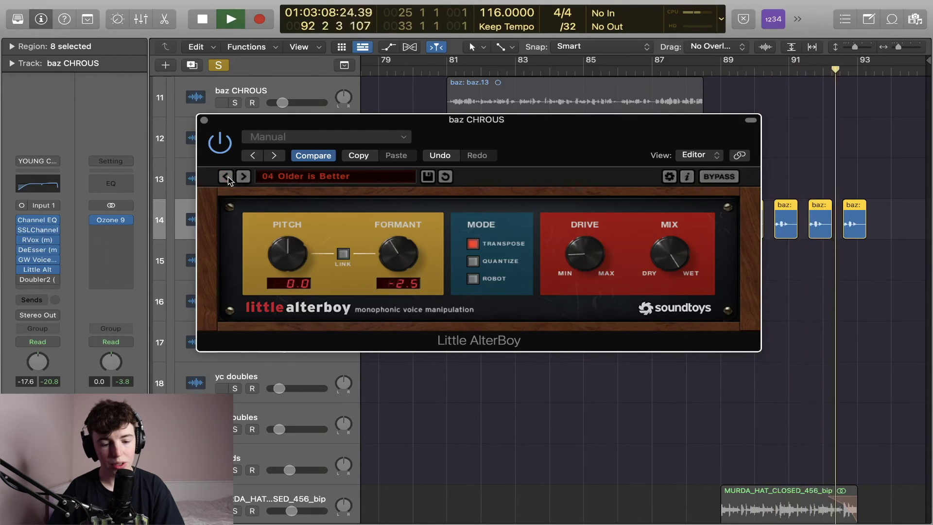
pyautogui.click(226, 177)
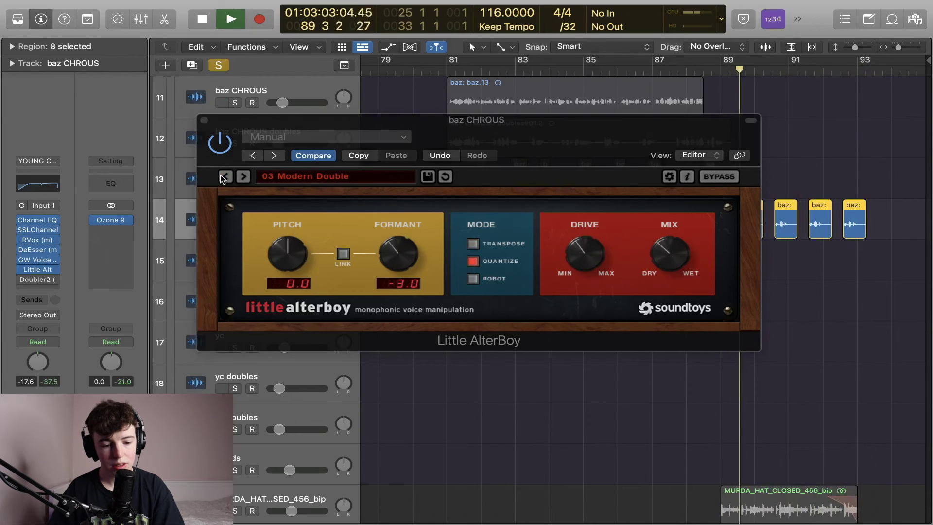
pyautogui.click(226, 177)
# - Restore the 09 Low Octave Double preset in Little AlterBoy, comparing it during playback with 10 Octave Down Classic DJ
pyautogui.press('space')
pyautogui.click(299, 176)
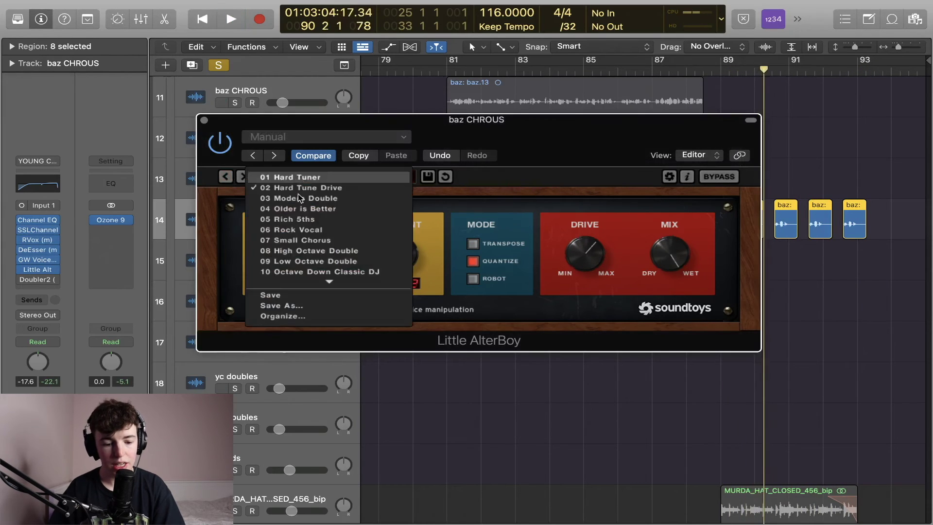
pyautogui.click(290, 262)
pyautogui.press('space')
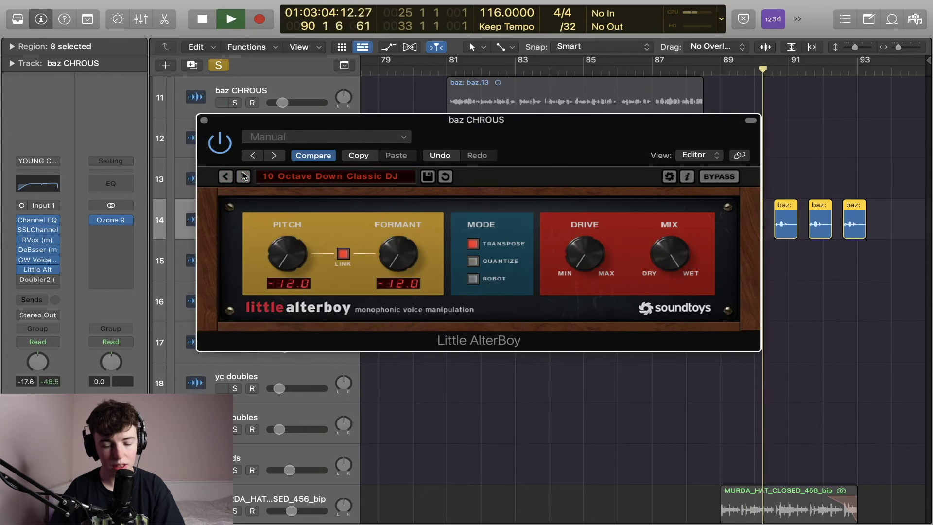
pyautogui.click(225, 176)
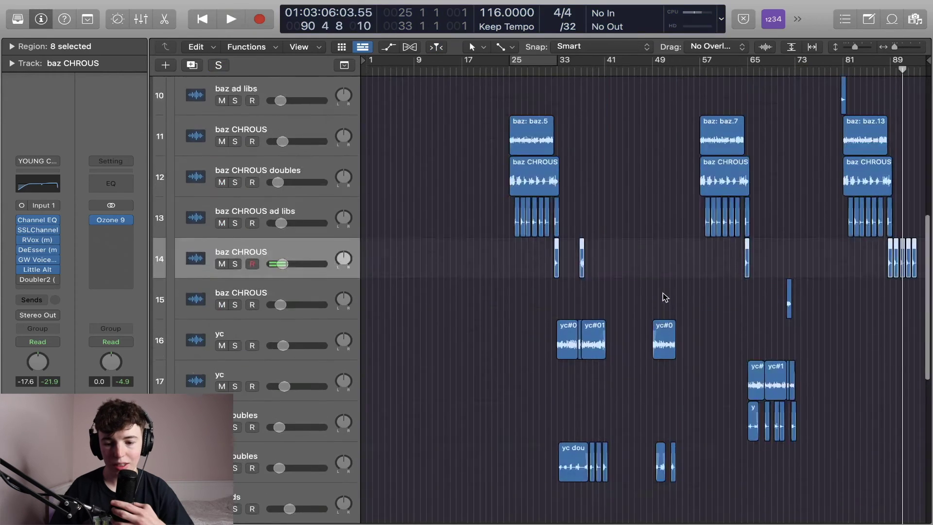
# - Move the playhead to bar 8 and select the baz track 2 with its regions
pyautogui.scroll(10, 708, 226)
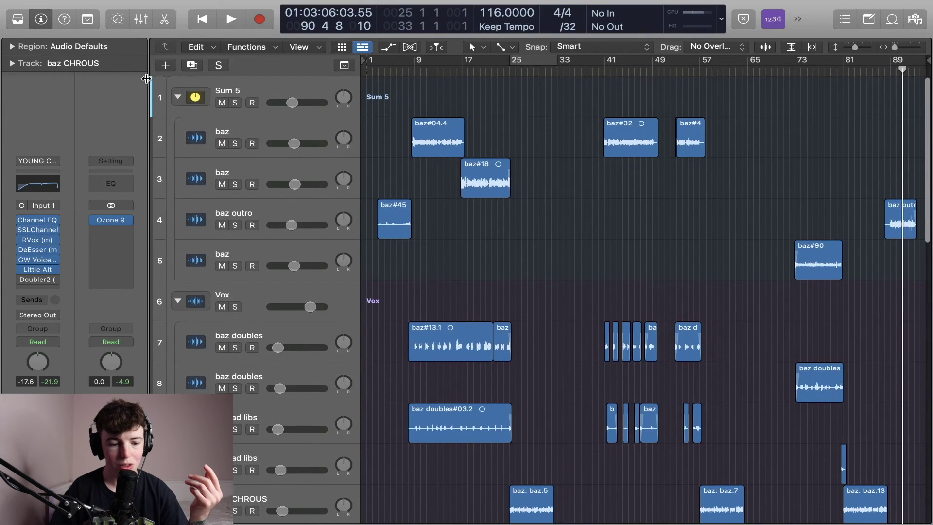
pyautogui.click(439, 143)
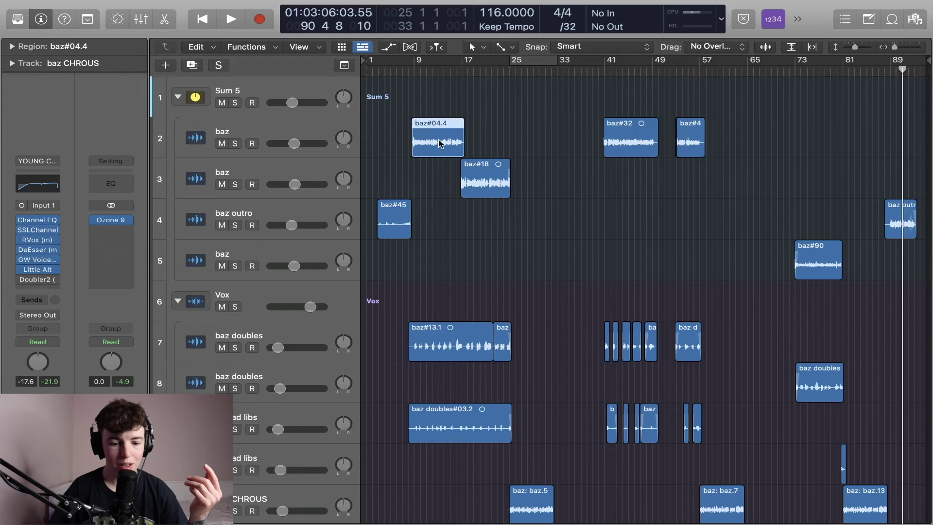
pyautogui.click(409, 70)
pyautogui.click(257, 132)
# - Examine the SSLChannel and RVox plug-in settings on the baz track, closing each window again
pyautogui.moveTo(52, 199)
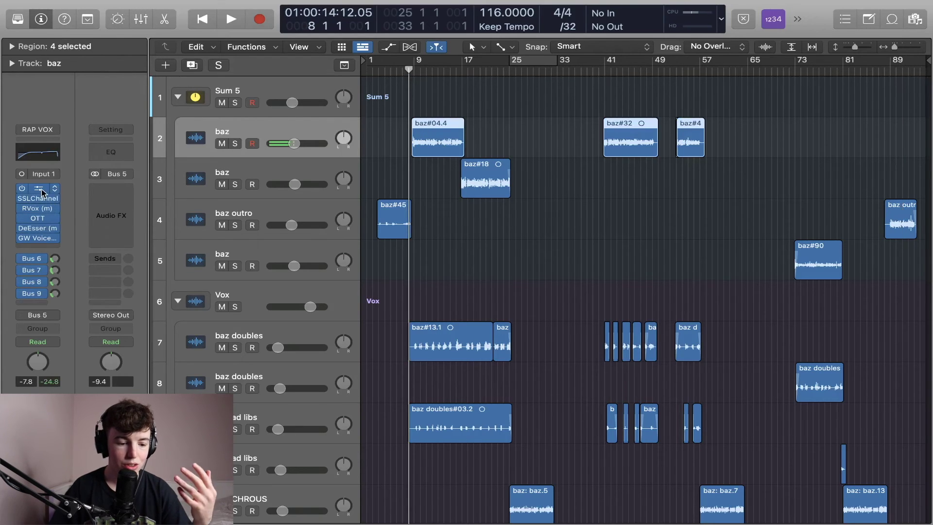
pyautogui.click(38, 198)
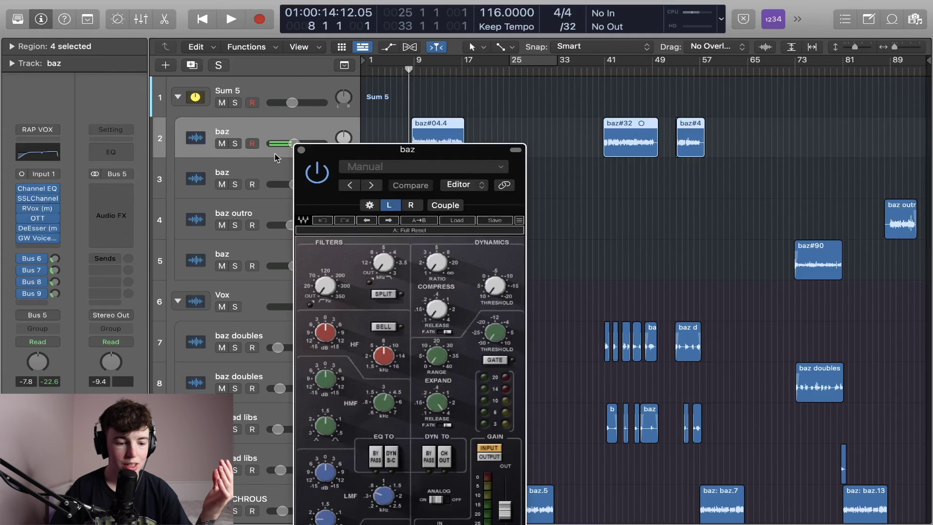
pyautogui.click(301, 150)
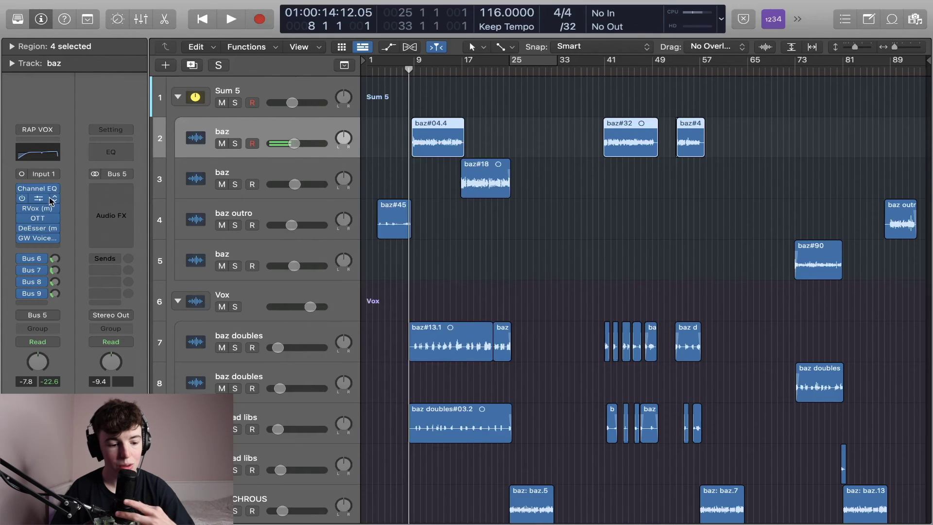
pyautogui.click(38, 208)
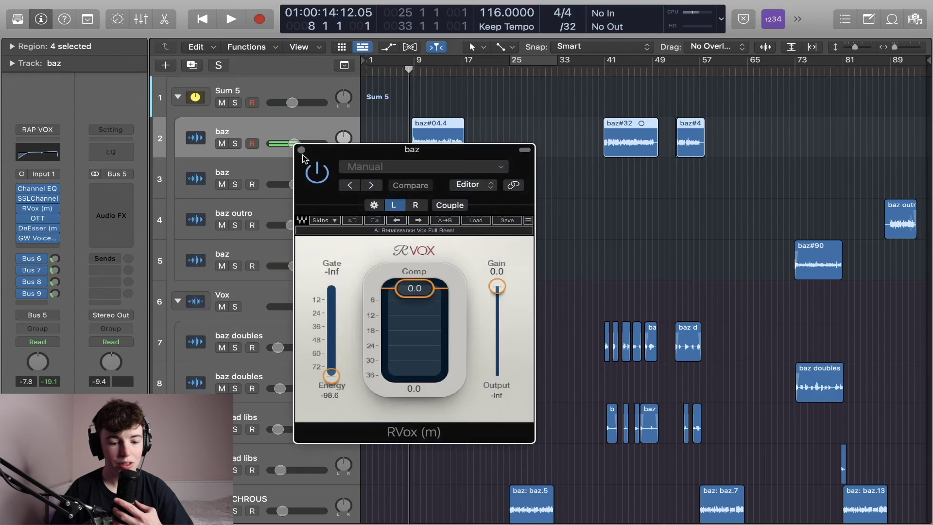
pyautogui.click(301, 150)
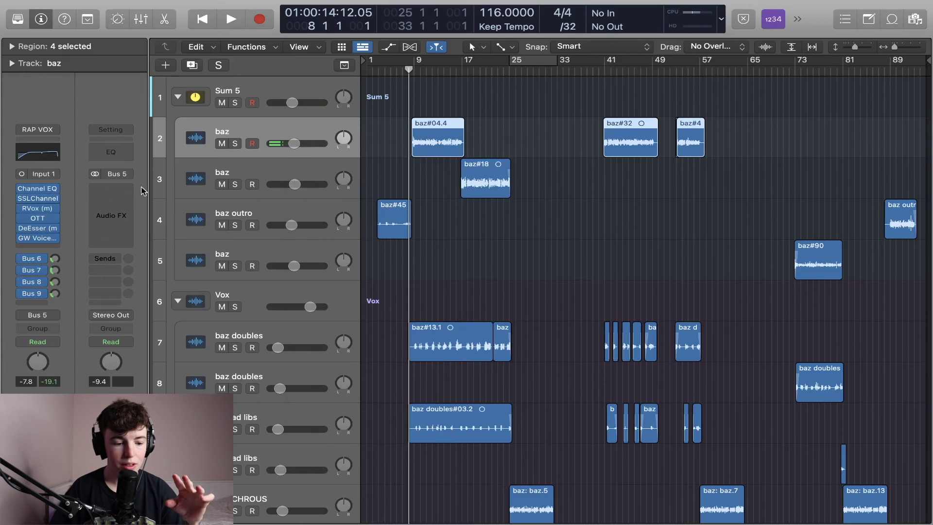
# - Examine the OTT, DeEsser and GW VoiceCentric settings on the baz track, closing each plug-in window again
pyautogui.click(39, 220)
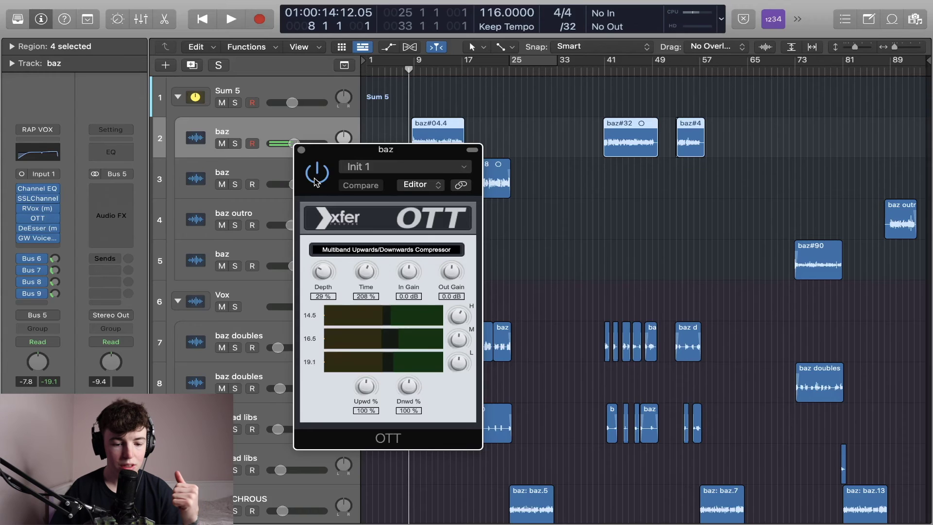
pyautogui.click(302, 151)
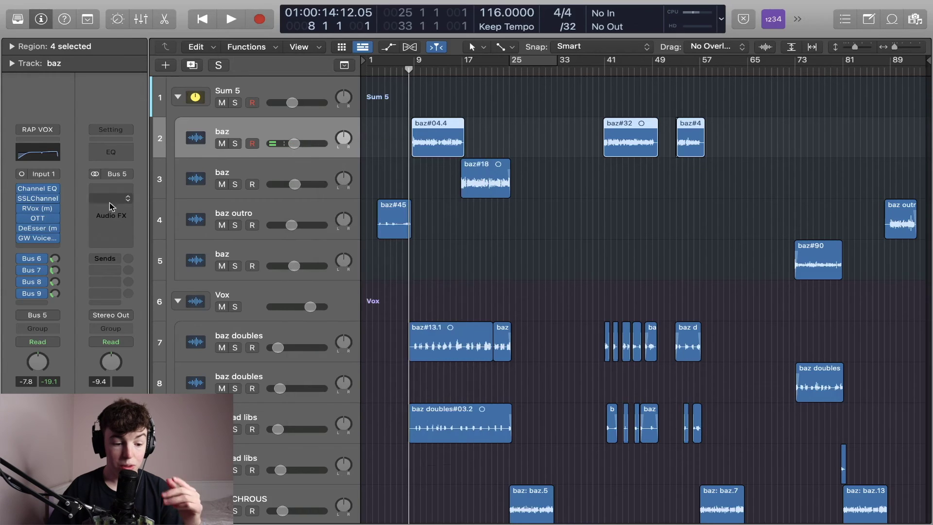
pyautogui.click(41, 228)
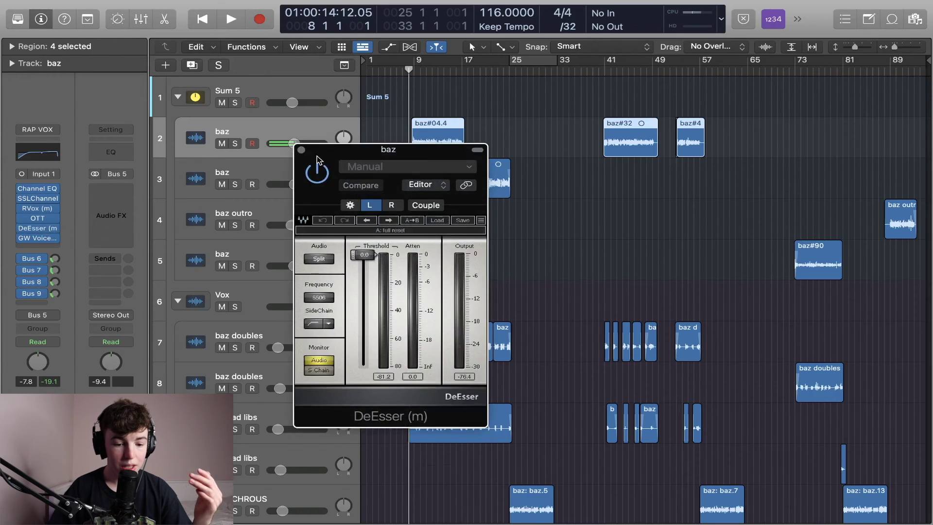
pyautogui.click(302, 150)
pyautogui.click(37, 238)
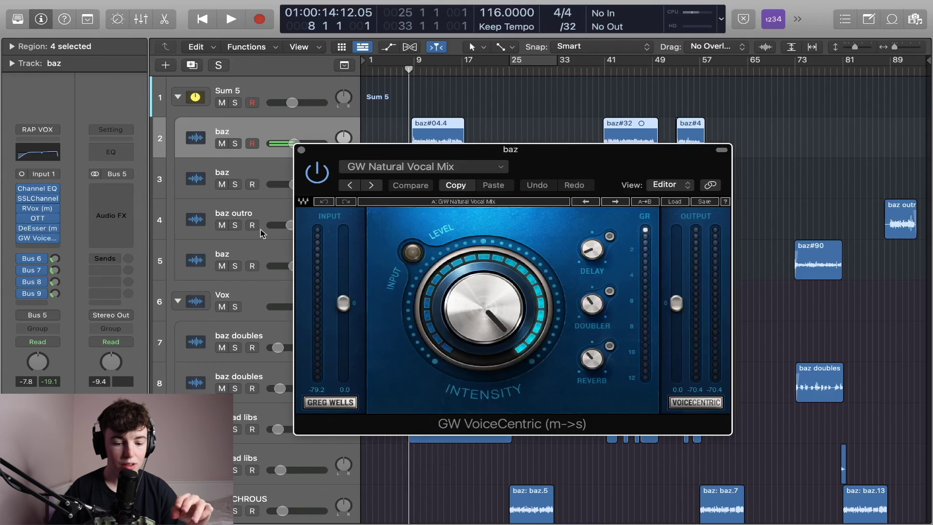
pyautogui.click(302, 150)
# - Show the Bus 6 send channel of the baz track and inspect its Little Plate plug-in
pyautogui.click(29, 258)
pyautogui.click(56, 254)
pyautogui.click(109, 210)
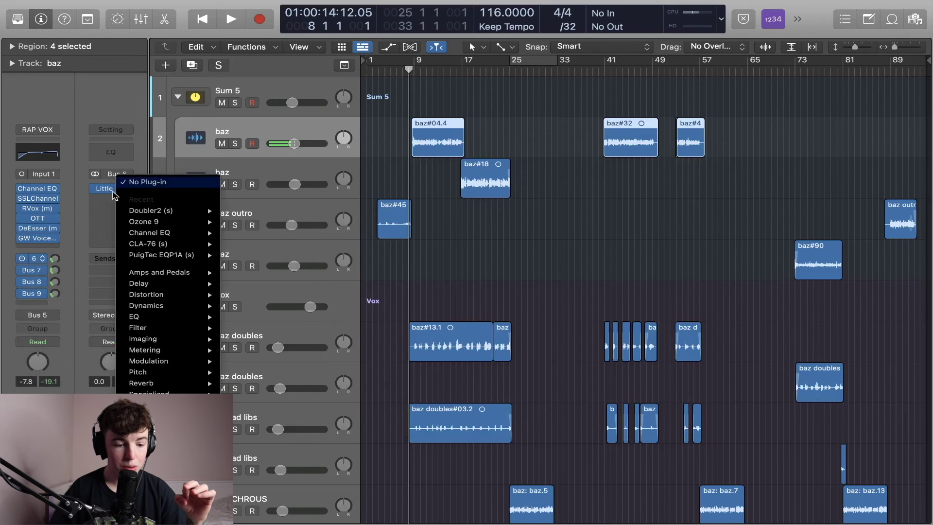
pyautogui.click(125, 183)
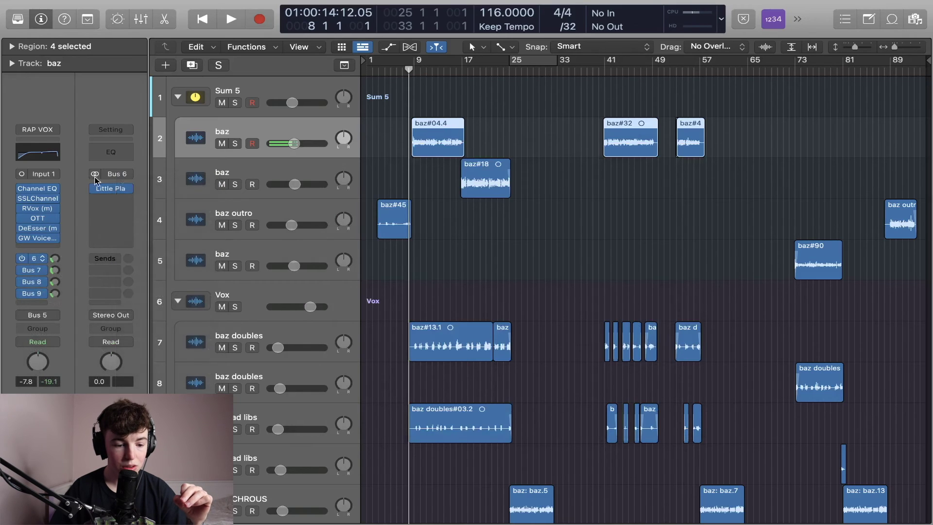
pyautogui.click(302, 150)
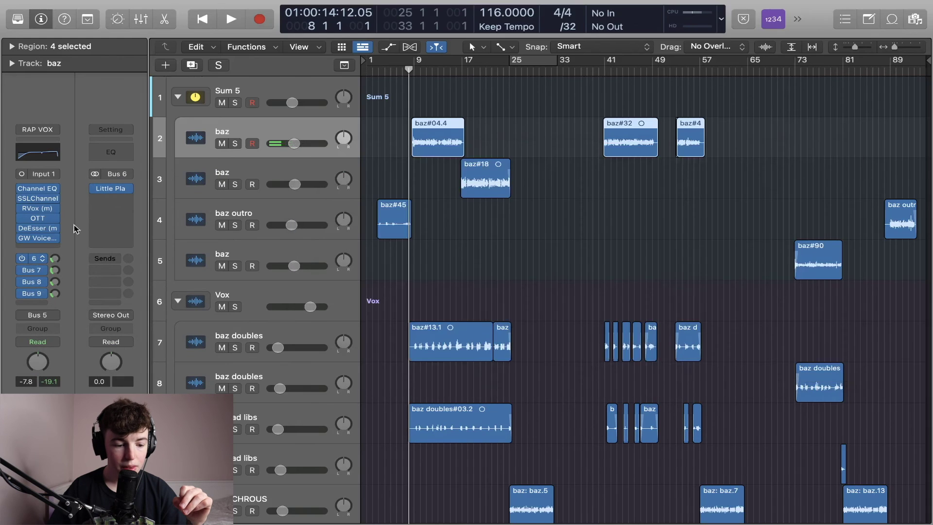
# - Show the Bus 7 send channel and inspect its Doubler2 settings, closing the plug-in window again
pyautogui.click(29, 270)
pyautogui.click(114, 191)
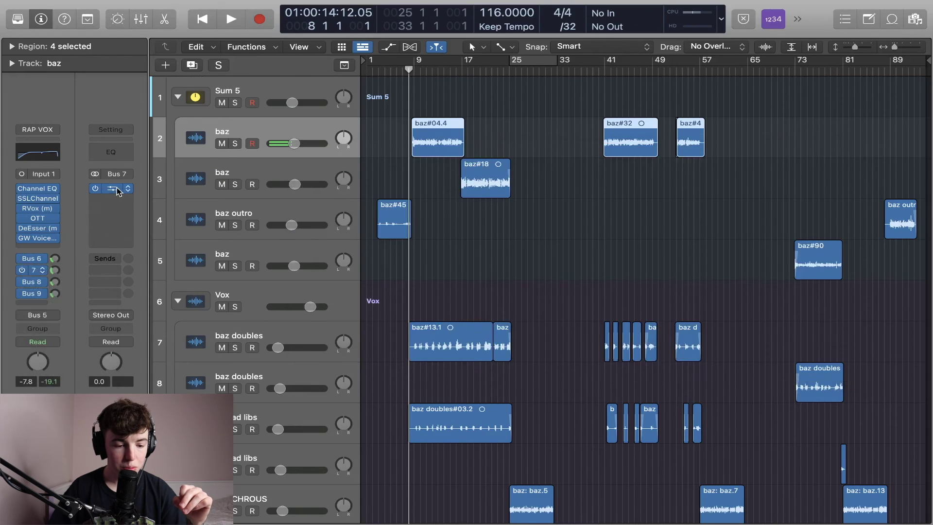
pyautogui.click(114, 190)
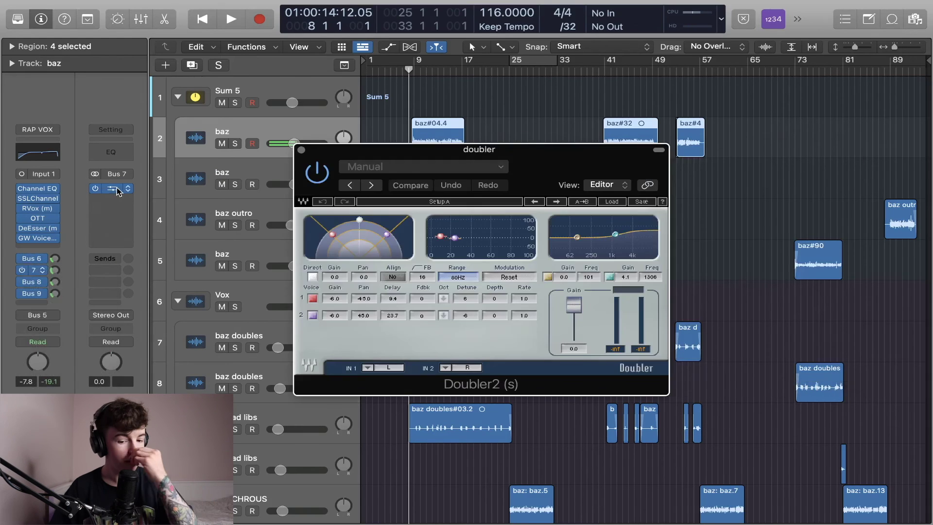
pyautogui.click(301, 151)
# - Show the Bus 8 send channel and inspect MicroShift with its LeadVocalClarity preset, closing the window again
pyautogui.click(39, 281)
pyautogui.click(66, 241)
pyautogui.moveTo(116, 193)
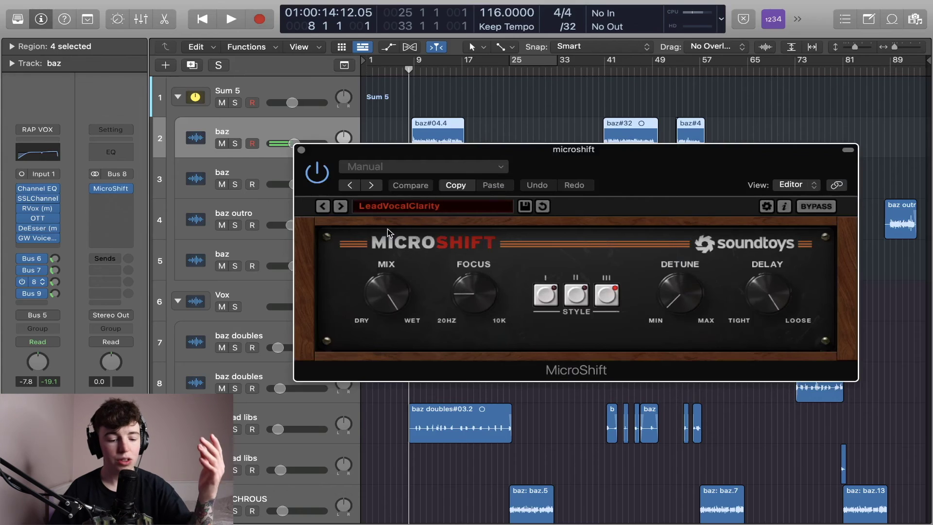
pyautogui.click(301, 150)
# - Inspect H-Delay with its Rap Vox preset on the Bus 9 send, view its factory presets and close the plug-in
pyautogui.click(44, 291)
pyautogui.click(110, 189)
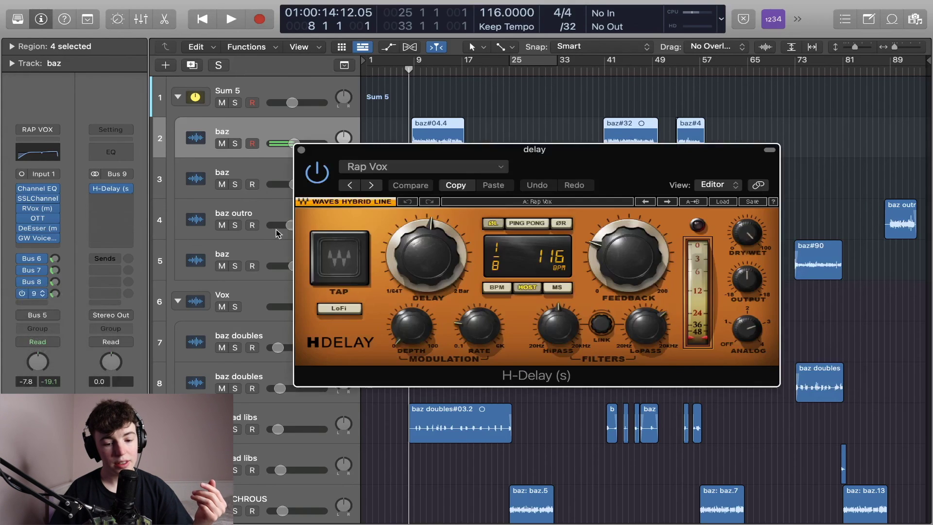
pyautogui.click(369, 166)
pyautogui.moveTo(451, 424)
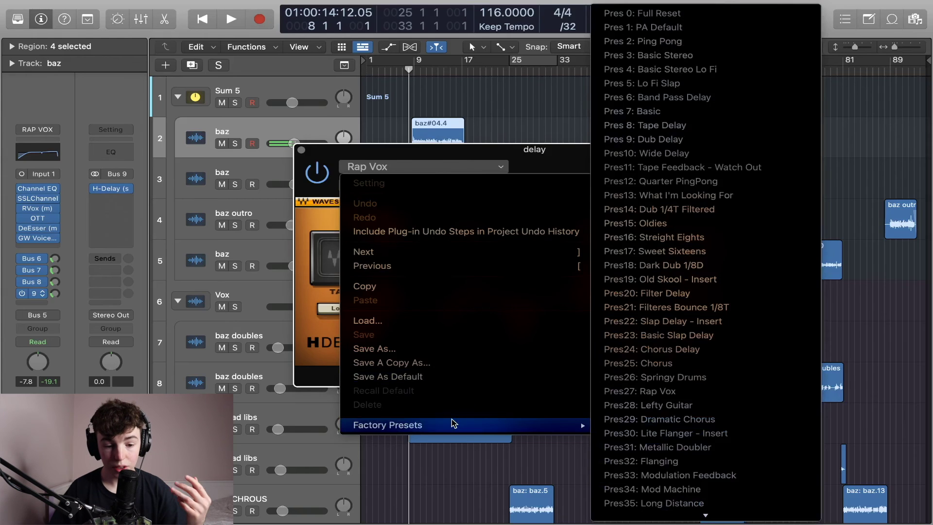
pyautogui.click(556, 168)
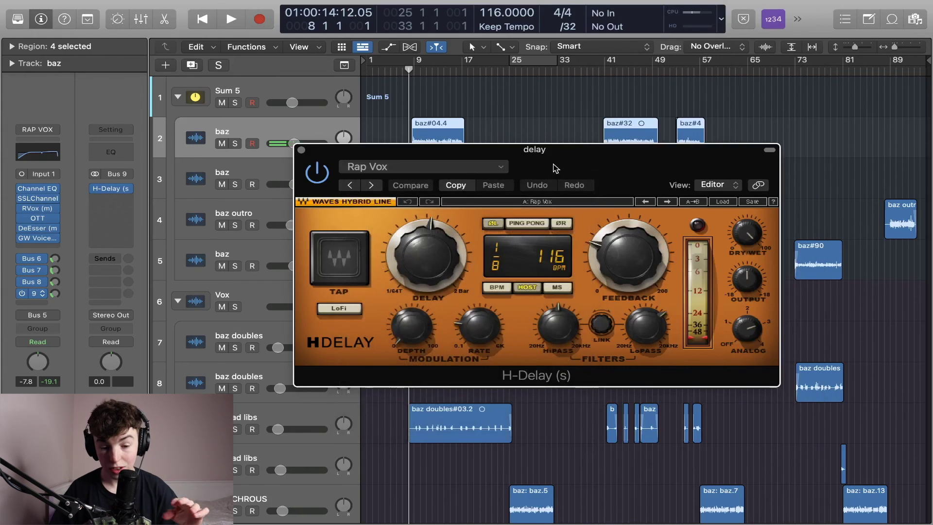
pyautogui.click(302, 151)
# - Deselect the baz regions and look over the remaining vocal, sample, drum and 808 tracks in the arrangement
pyautogui.scroll(-8, 368, 177)
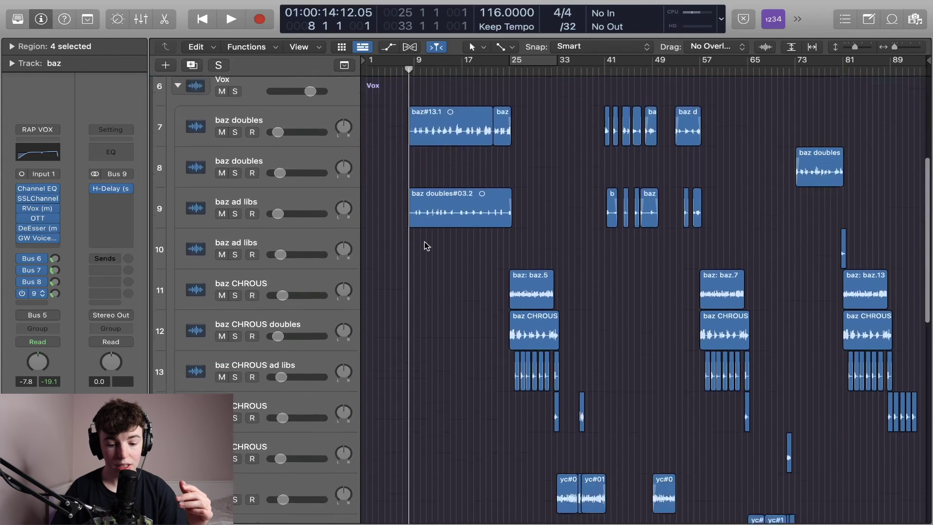
pyautogui.scroll(-10, 424, 241)
pyautogui.click(461, 252)
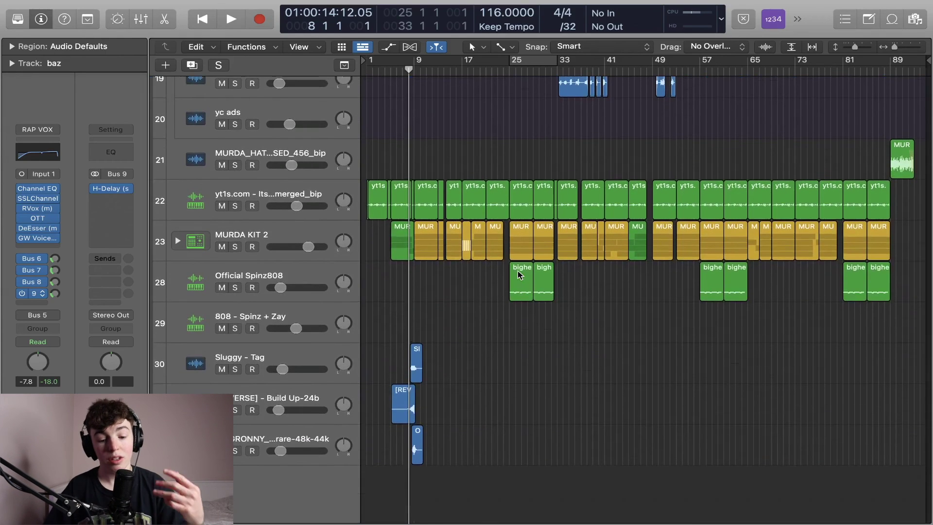
pyautogui.scroll(12, 519, 275)
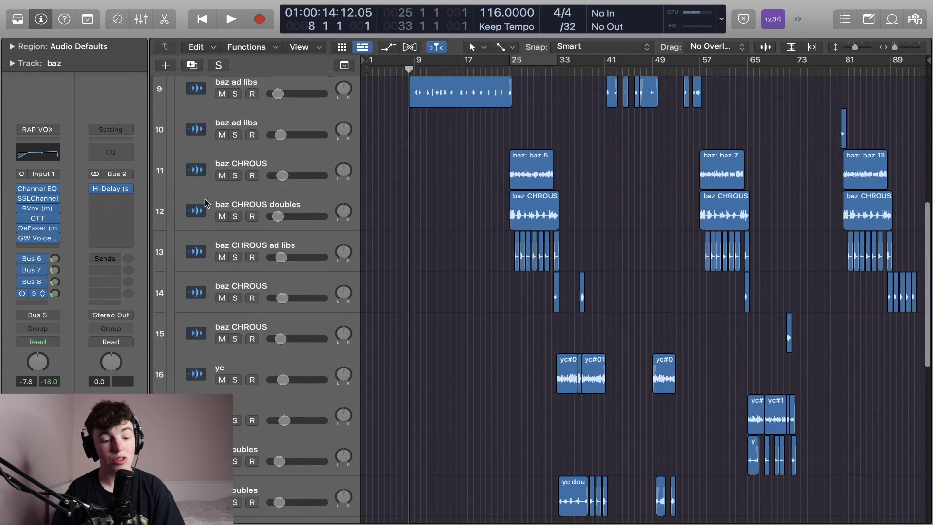